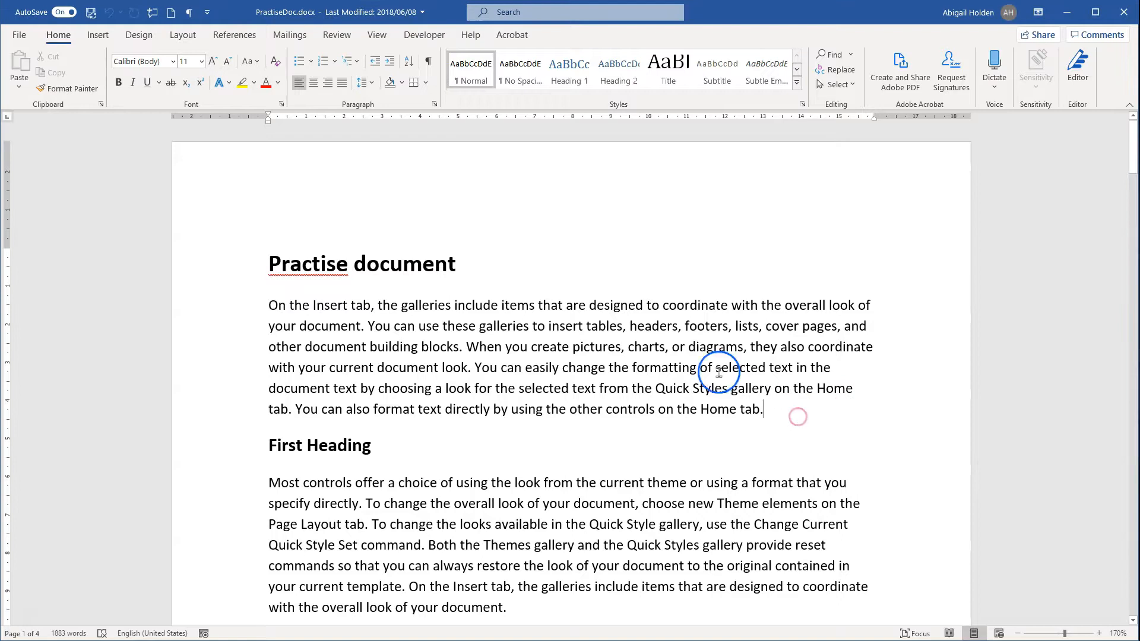
- Examine how headings, paragraphs and the highlighted bullet list break across the pages of the document
click(98, 34)
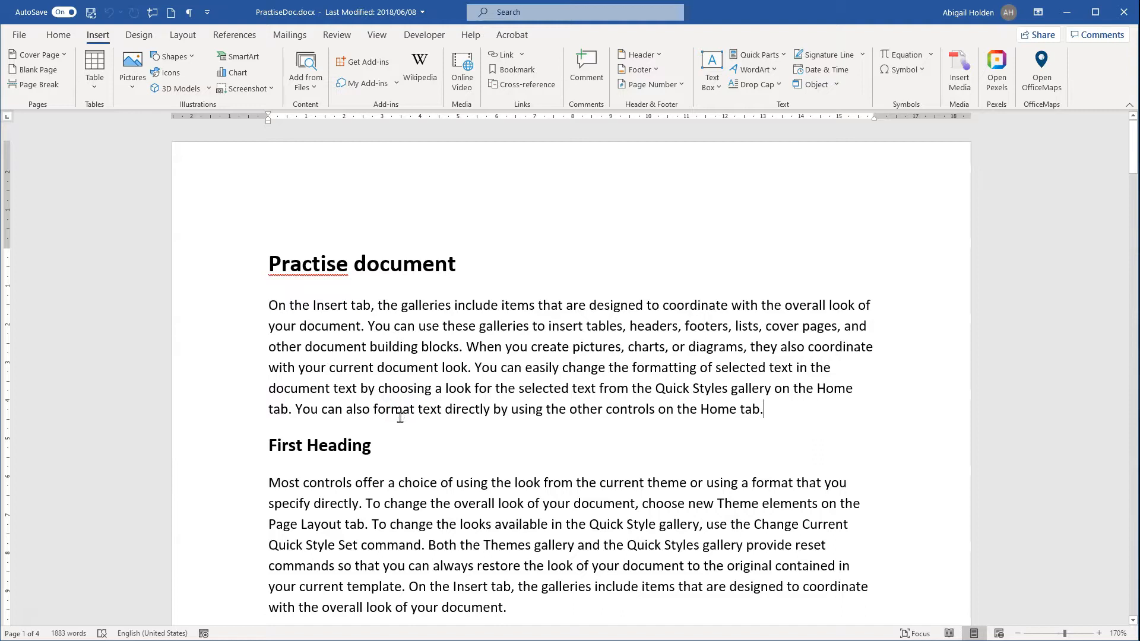
scroll(400, 418, down, 10)
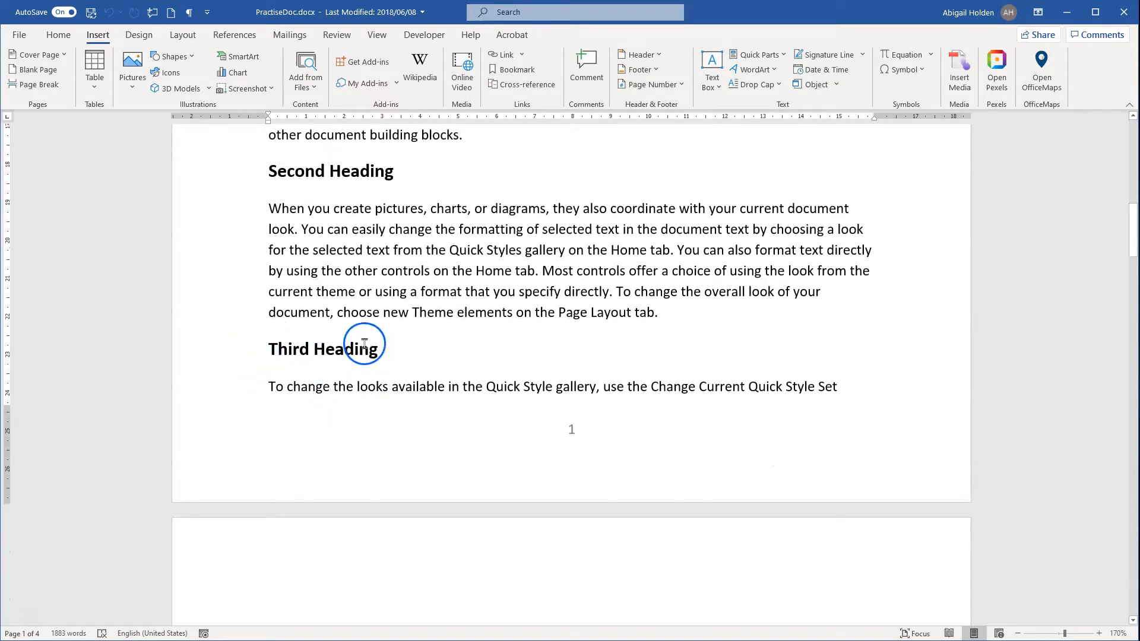
scroll(305, 343, down, 4)
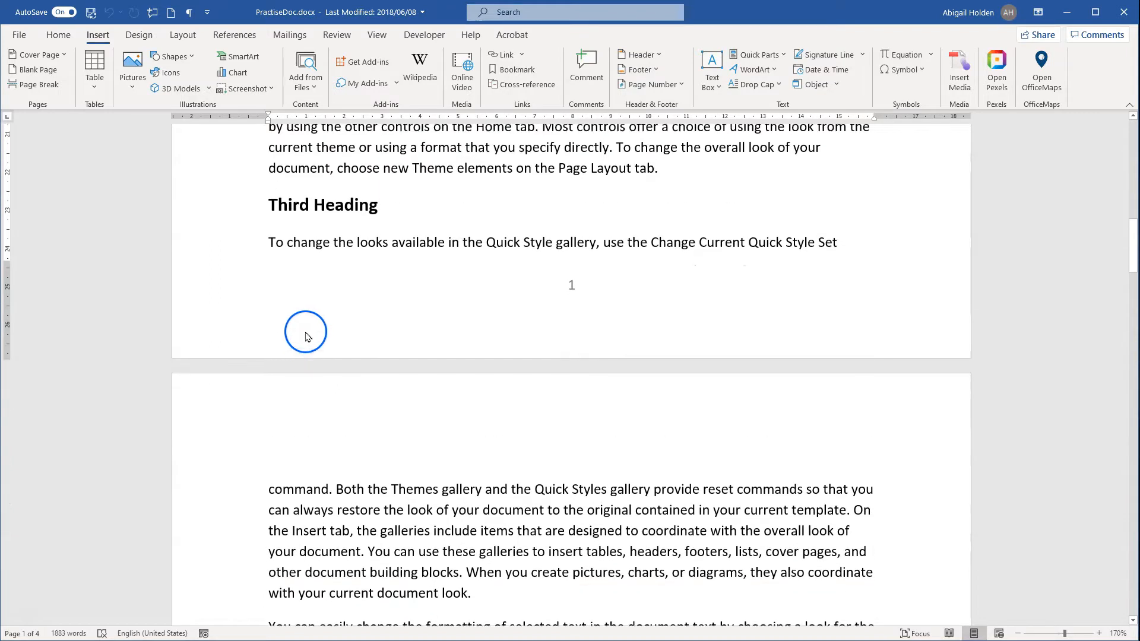
scroll(611, 288, up, 1)
scroll(593, 285, down, 1)
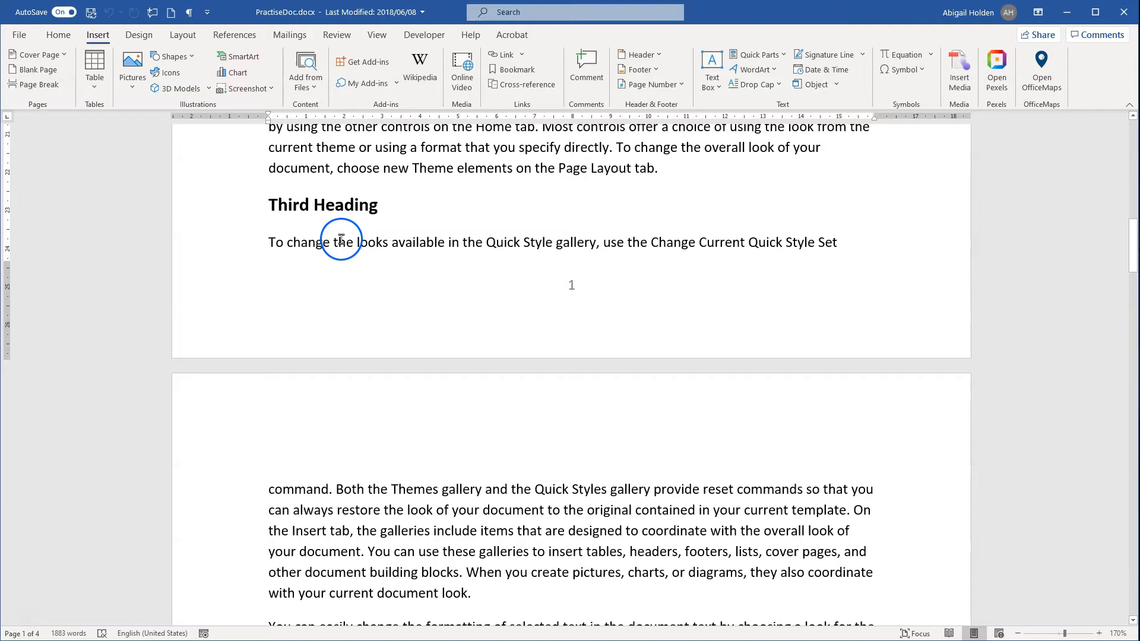
scroll(341, 239, down, 8)
scroll(353, 378, down, 15)
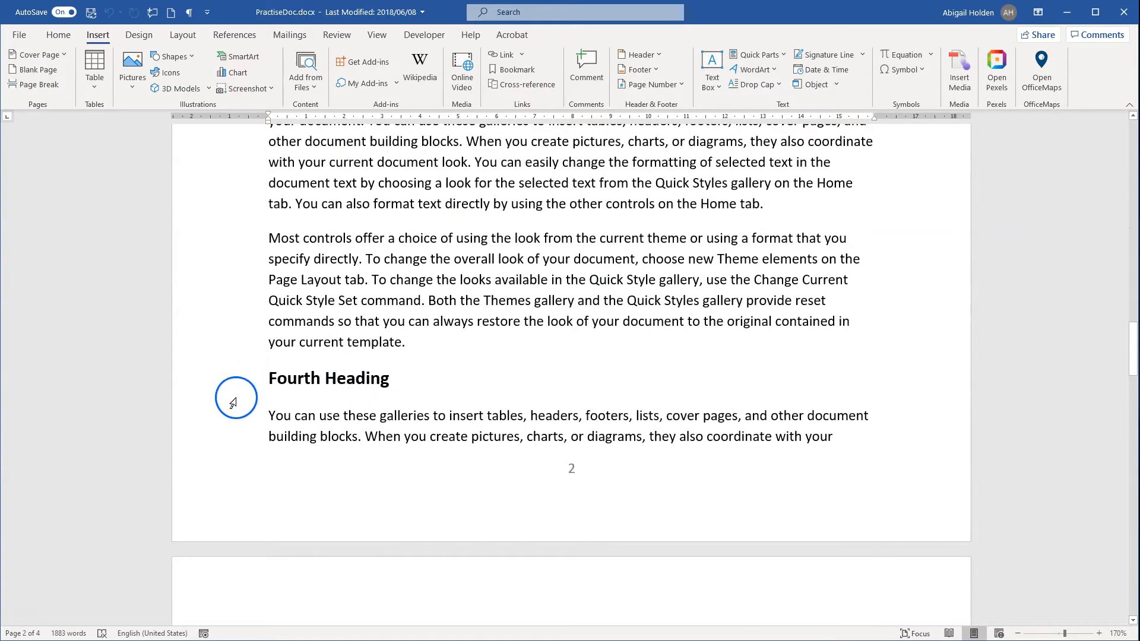
scroll(313, 398, down, 2)
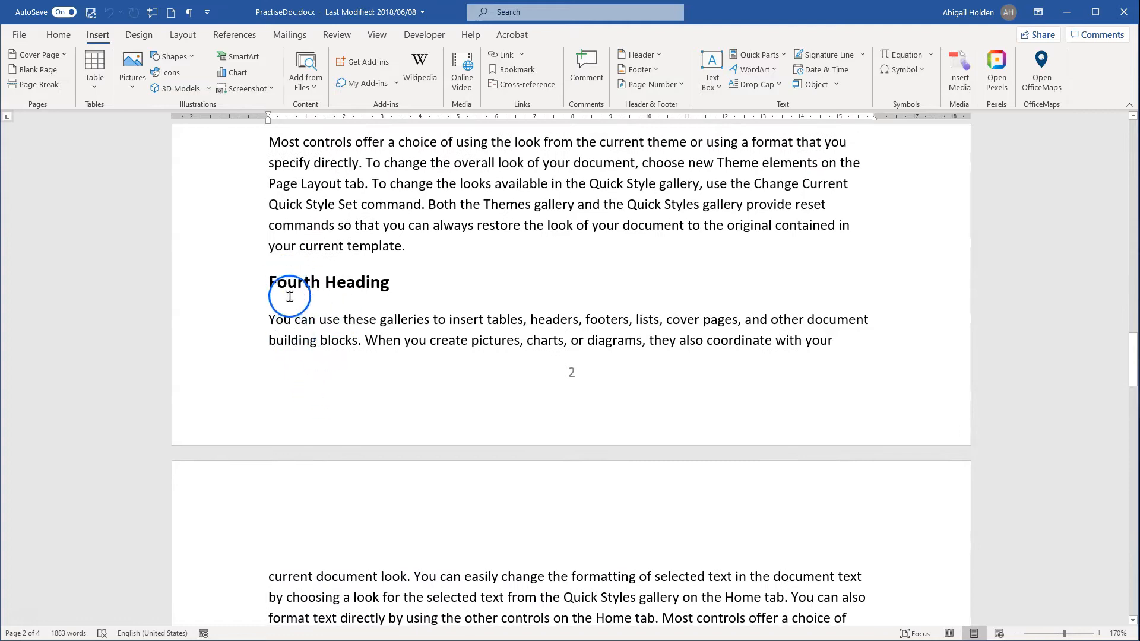
scroll(289, 291, down, 10)
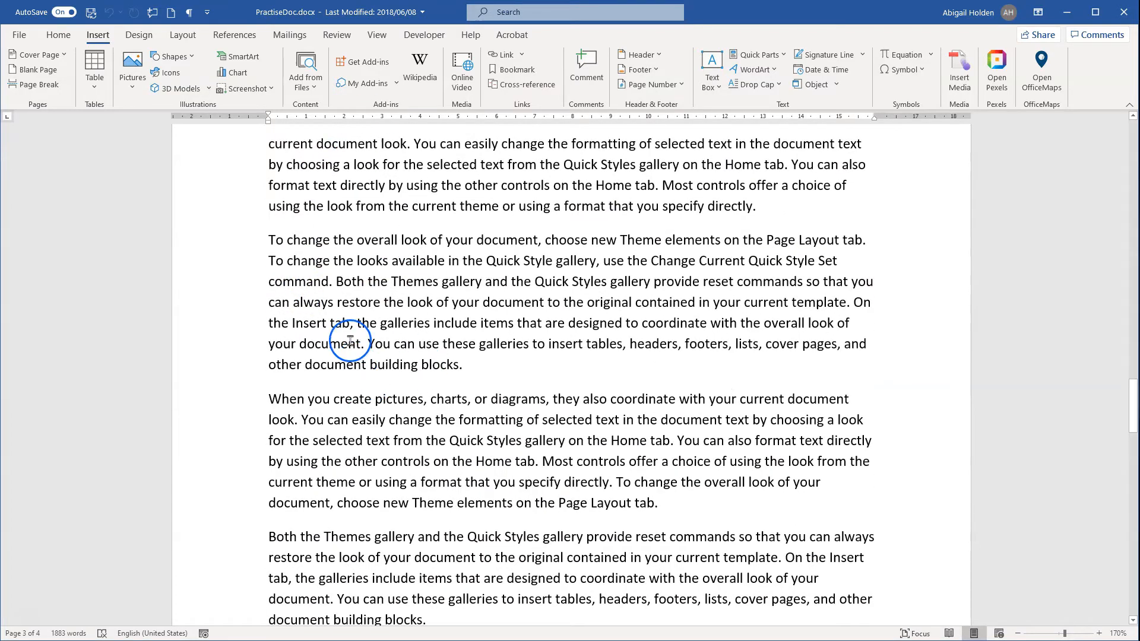
scroll(356, 362, down, 20)
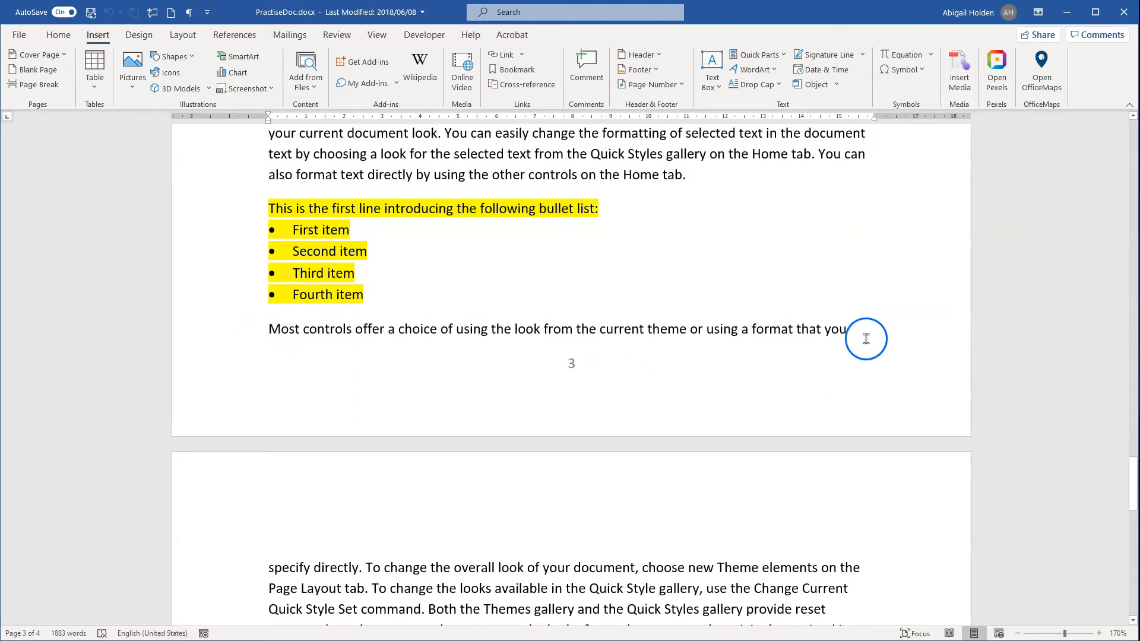
scroll(802, 343, down, 3)
scroll(287, 470, down, 8)
scroll(288, 455, up, 5)
drag(1131, 516, 1111, 159)
click(522, 349)
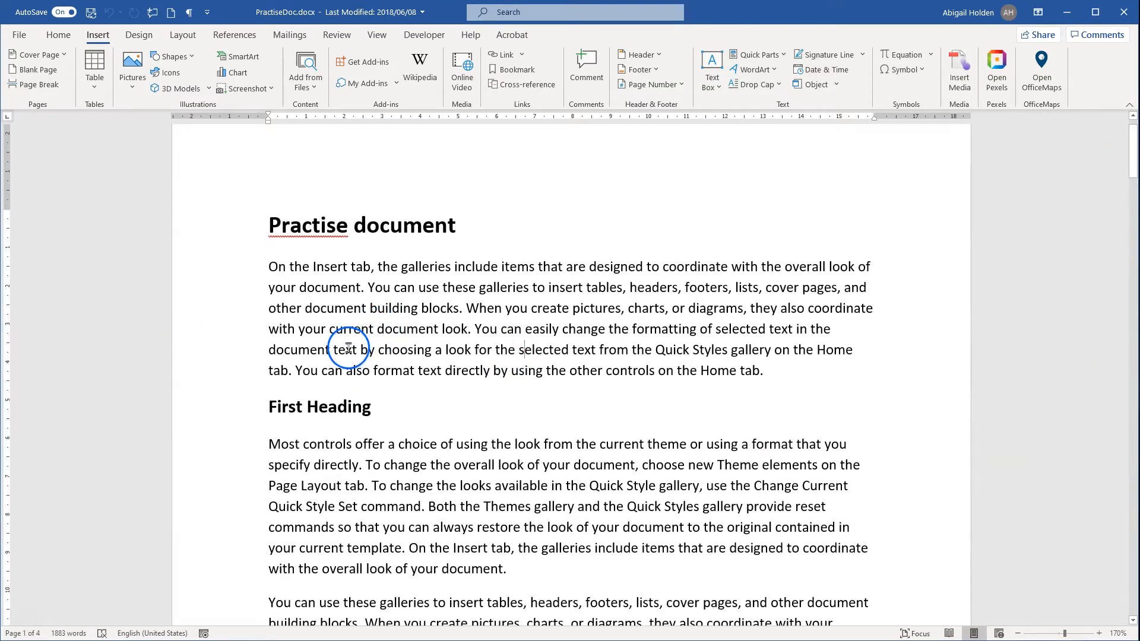
- Review the Line and Page Breaks paragraph options for the entire document text
key(ctrl+a)
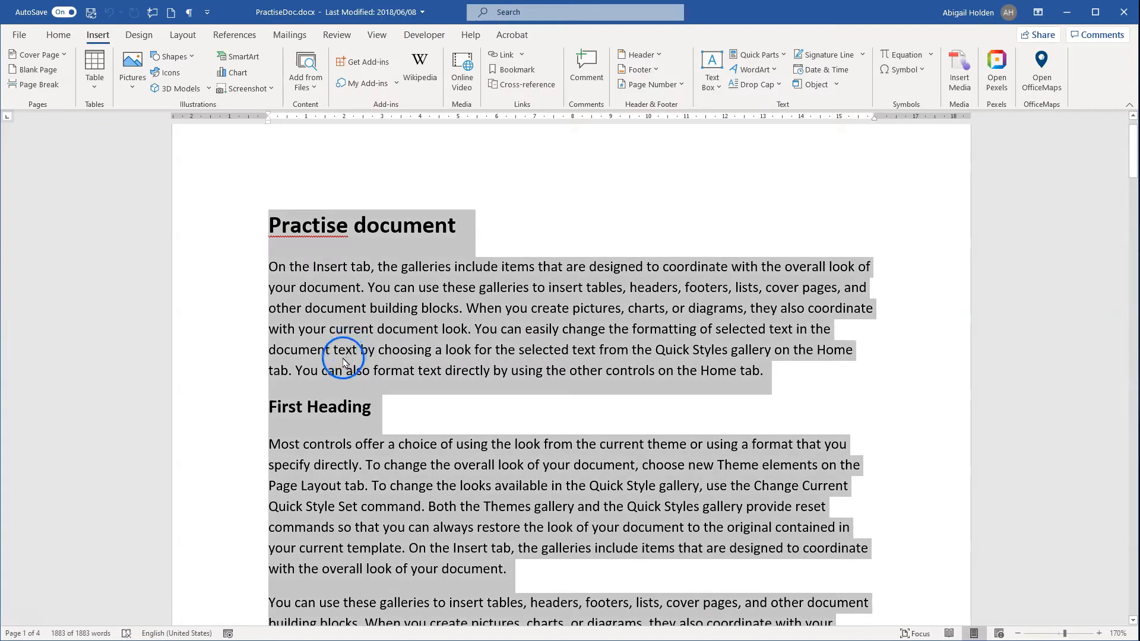
click(58, 39)
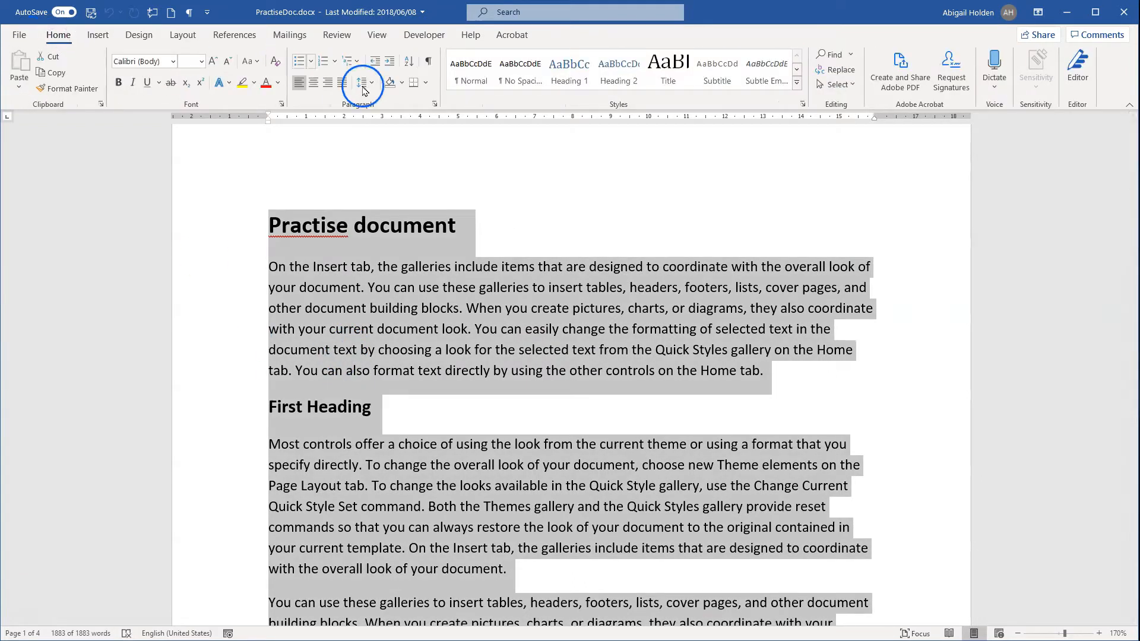
click(435, 105)
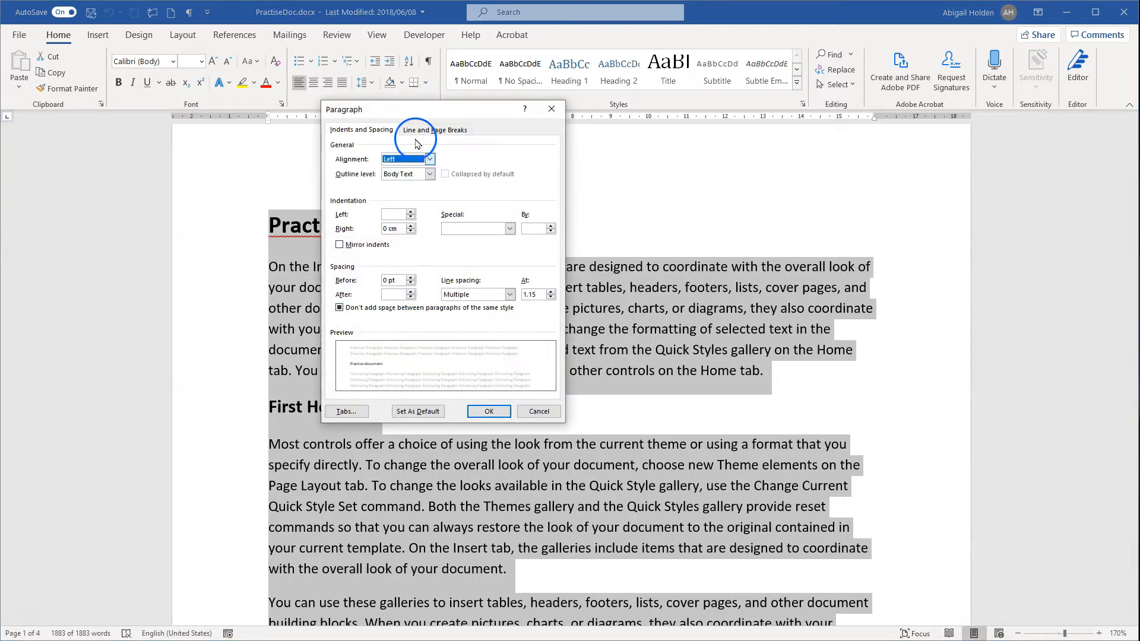
click(416, 132)
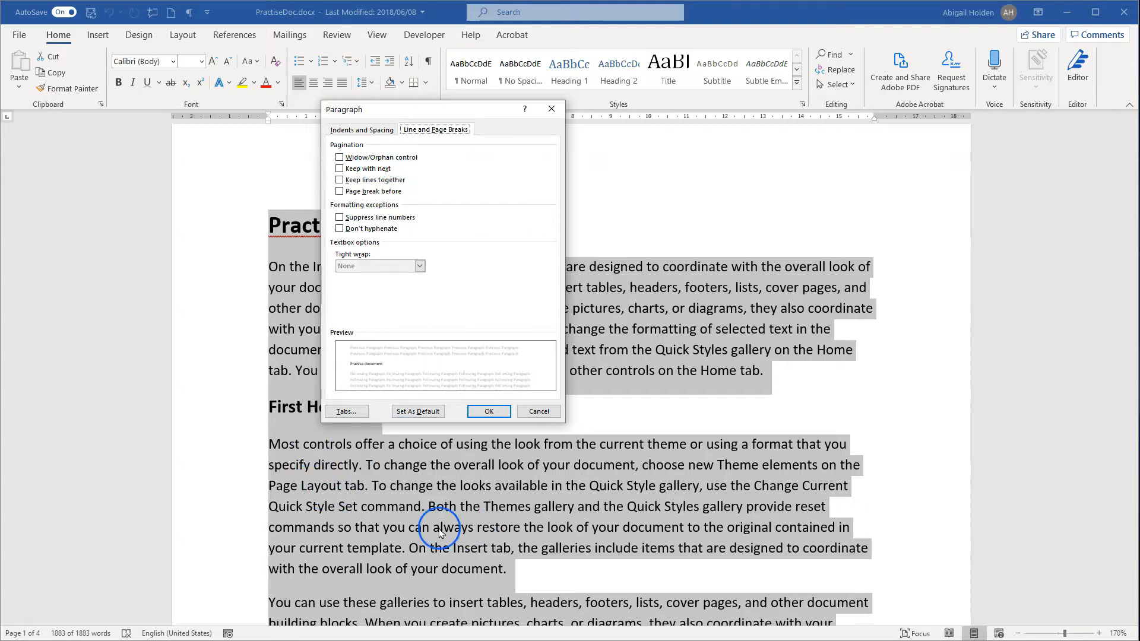
click(538, 410)
- Turn on Widow/Orphan control for all paragraphs in the document
scroll(433, 483, down, 10)
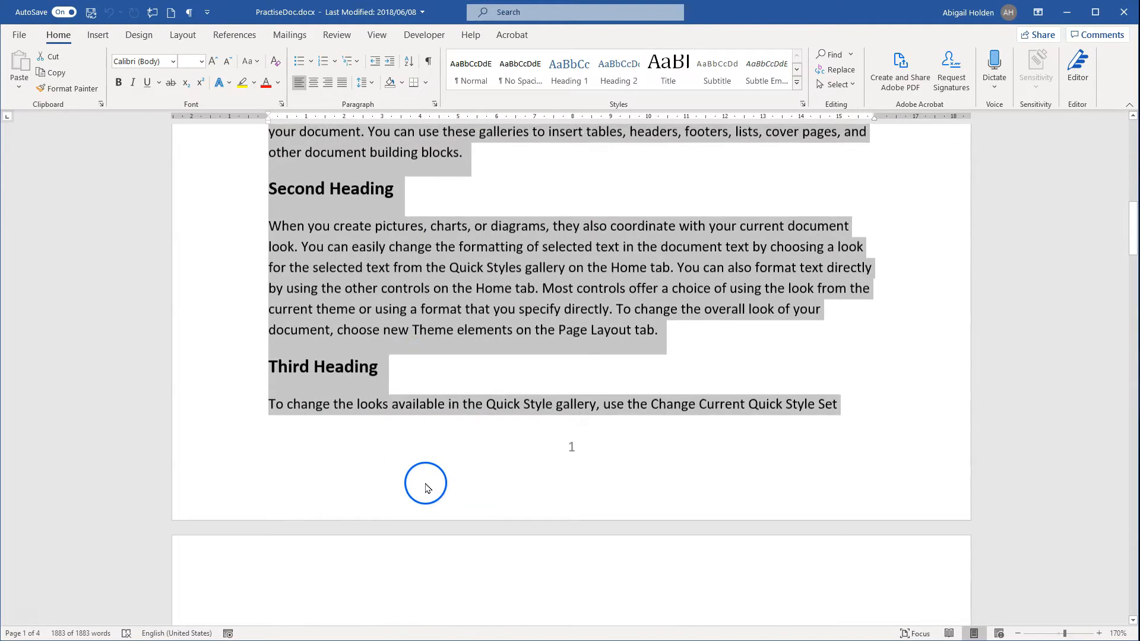
click(303, 400)
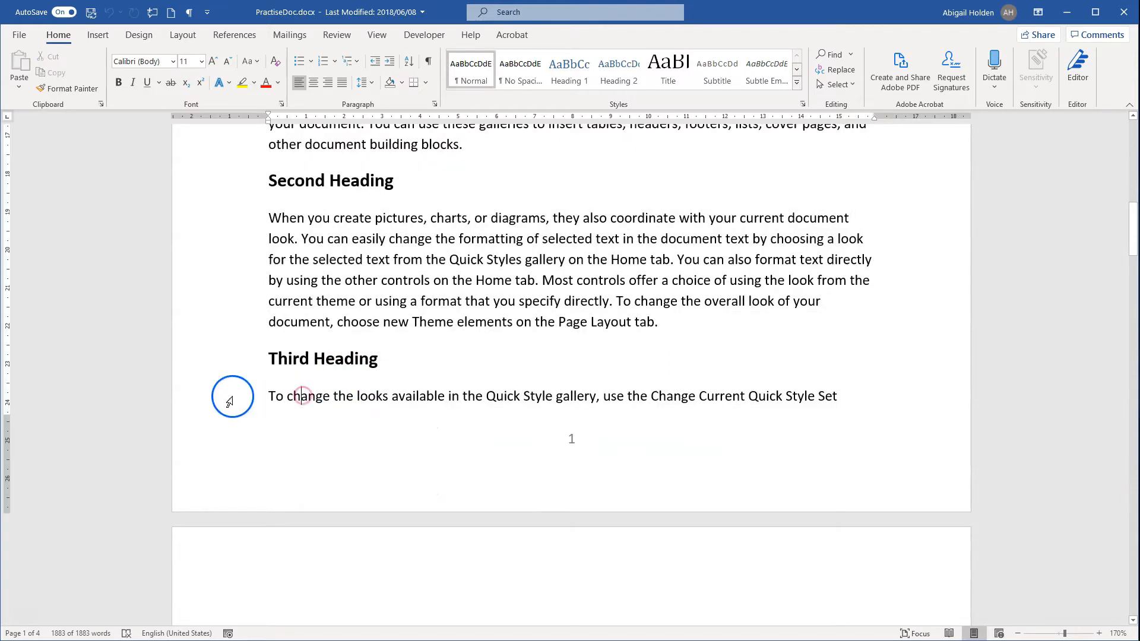
scroll(224, 585, down, 4)
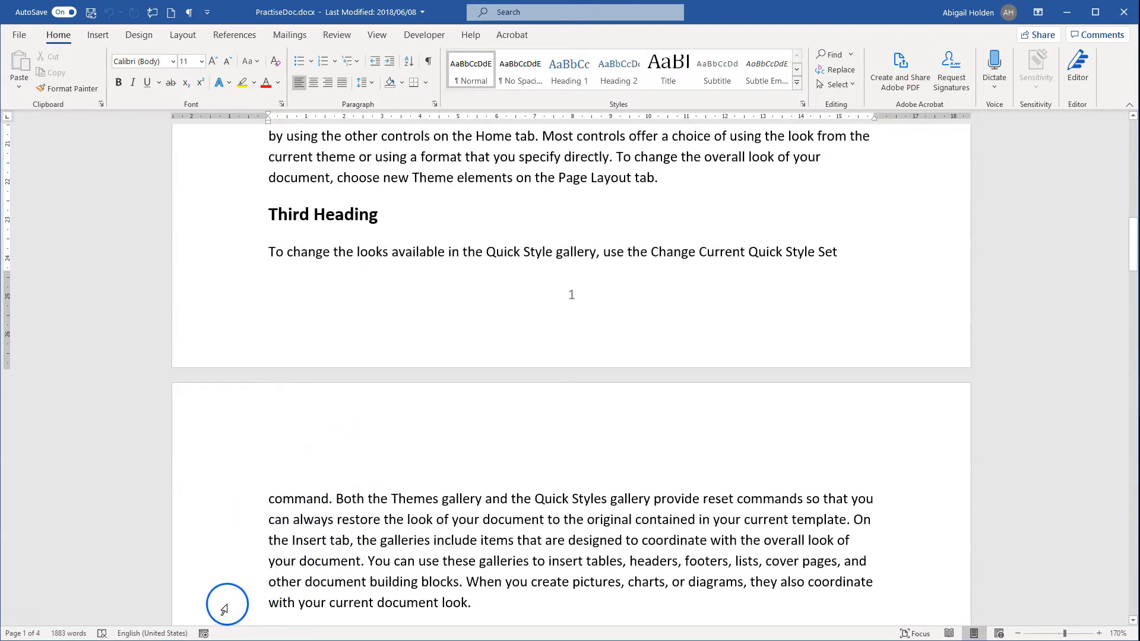
key(ctrl+a)
click(433, 104)
click(333, 158)
click(489, 411)
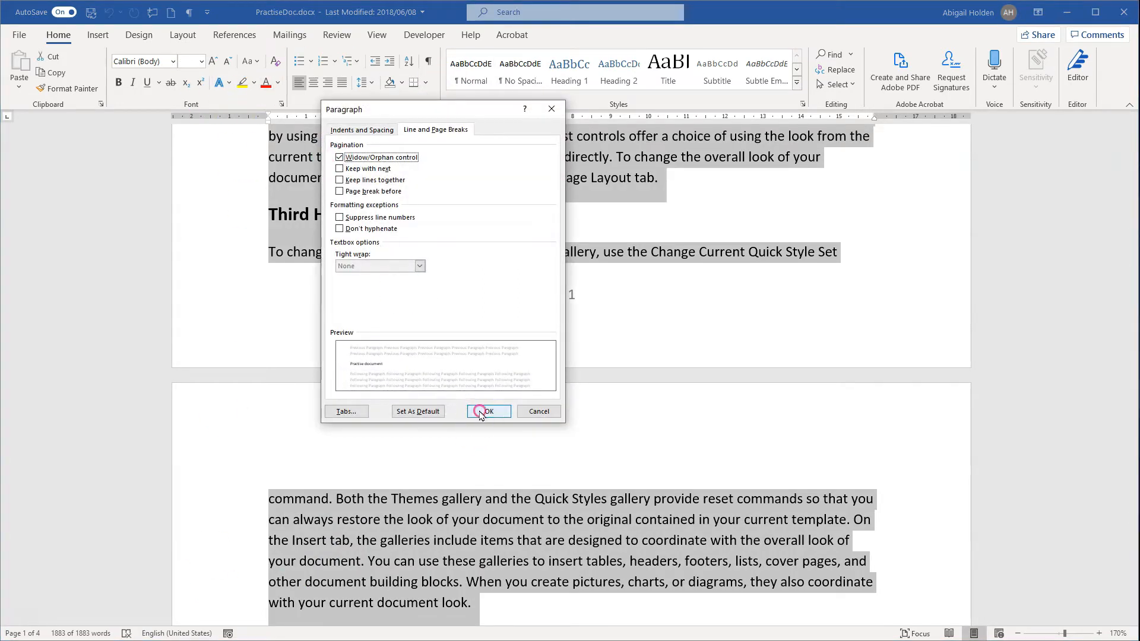
- Check the page breaks around the Third Heading, the Fourth Heading and the highlighted bullet list
scroll(445, 416, up, 3)
scroll(443, 421, up, 8)
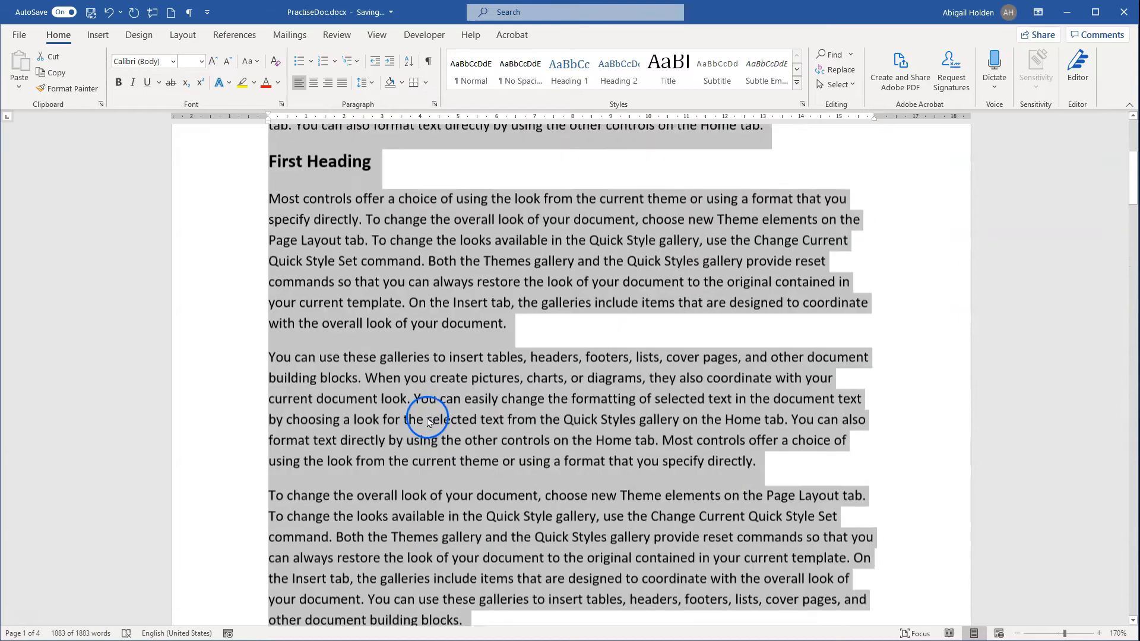
scroll(435, 418, down, 10)
scroll(295, 356, down, 4)
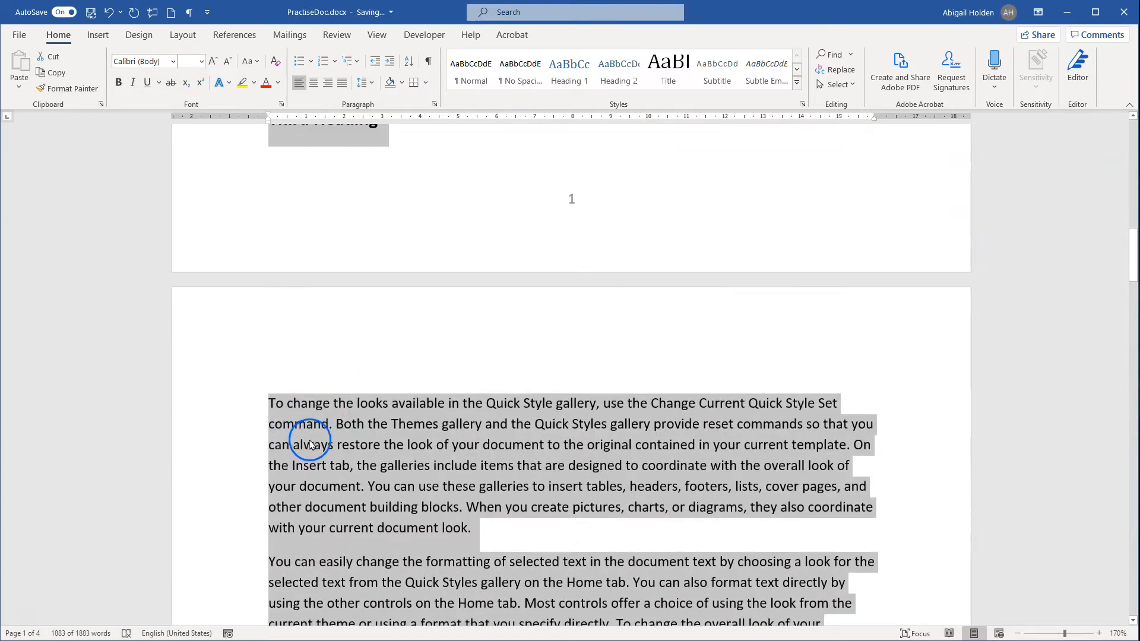
click(307, 403)
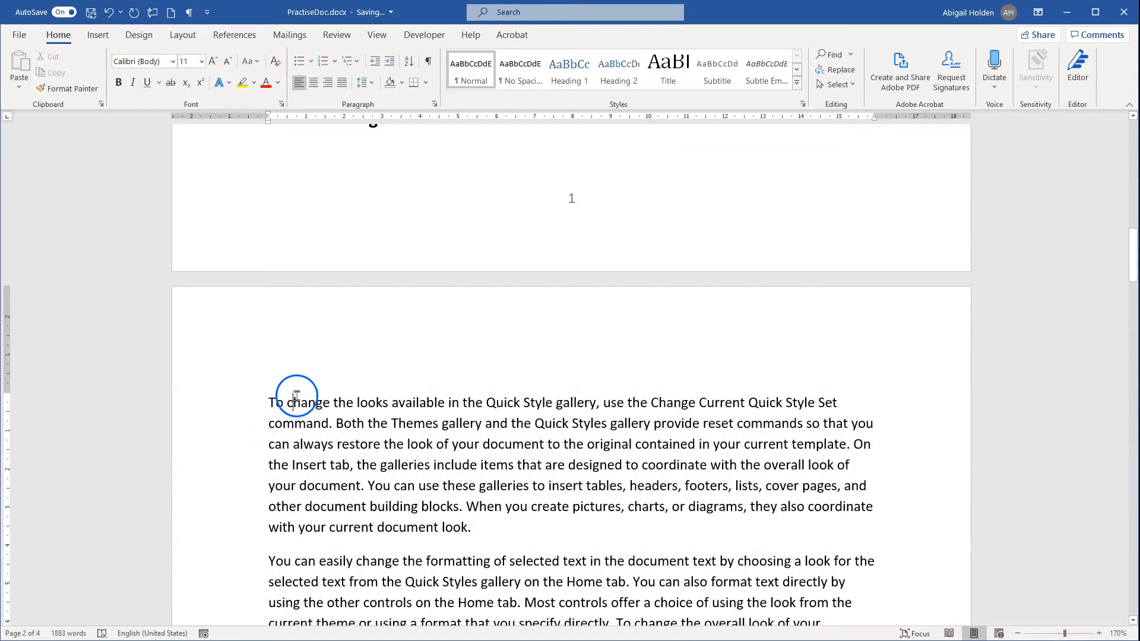
scroll(306, 196, up, 2)
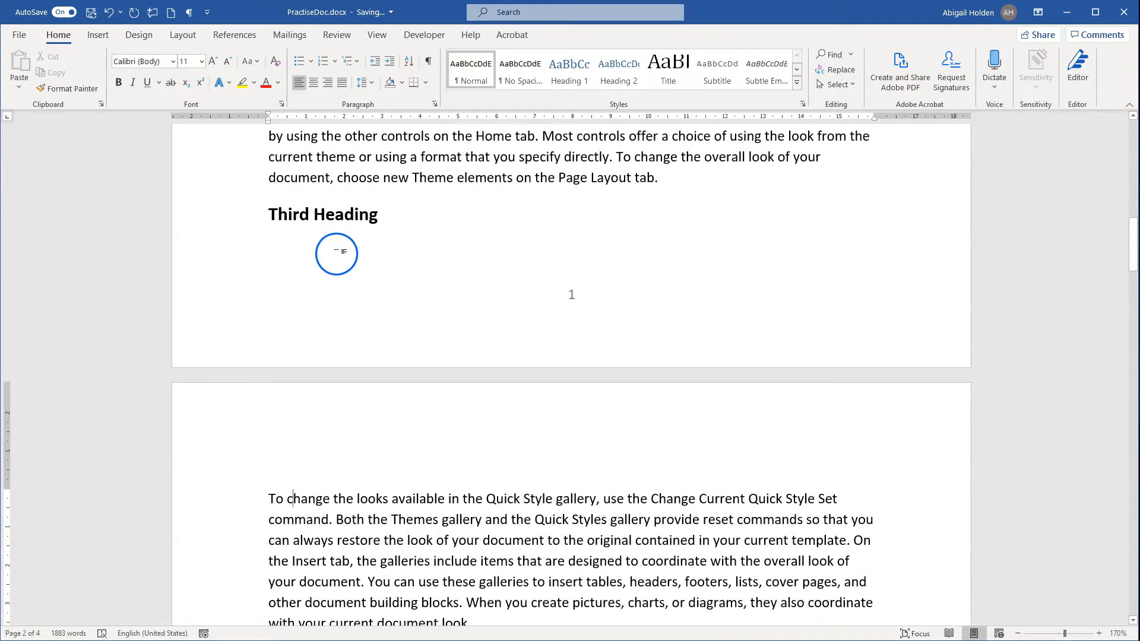
scroll(272, 288, down, 15)
scroll(266, 282, down, 5)
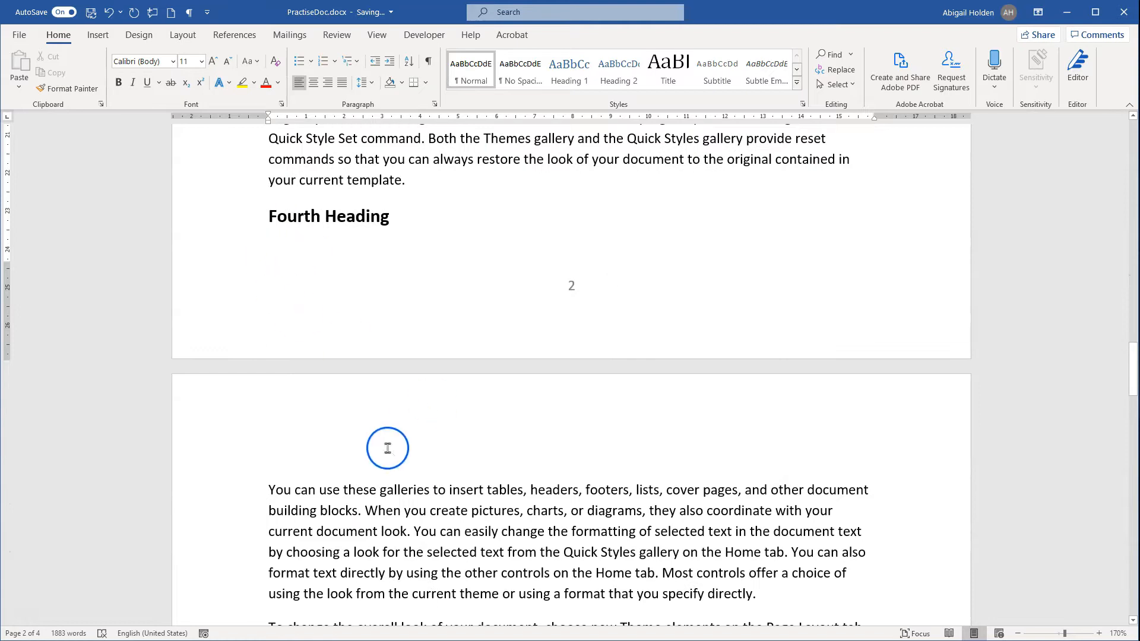
scroll(275, 461, down, 3)
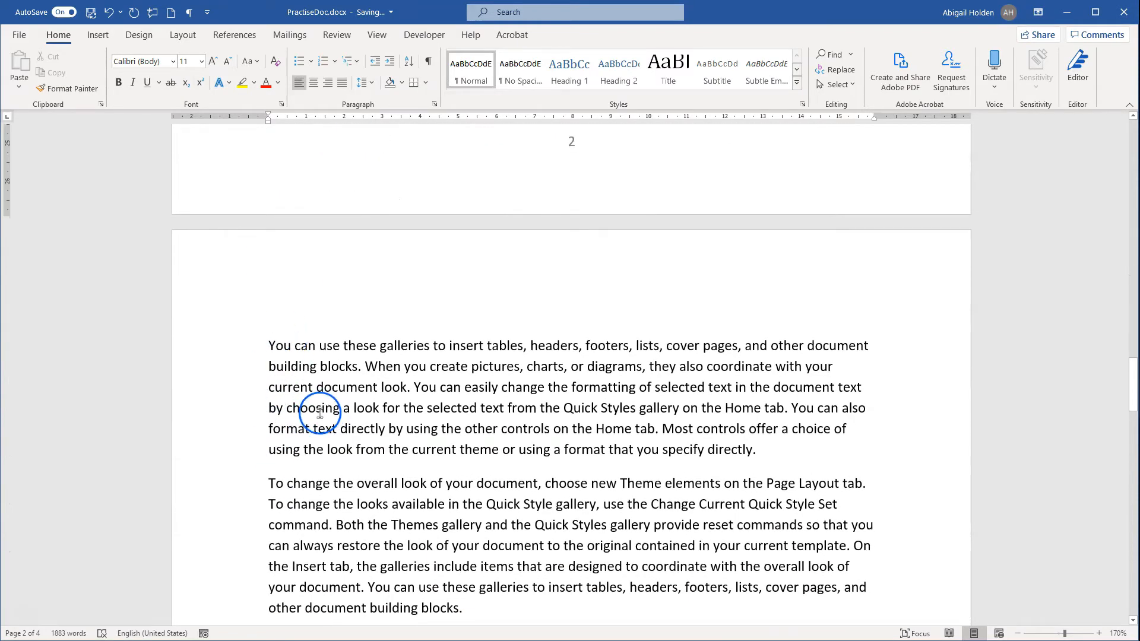
scroll(291, 361, down, 15)
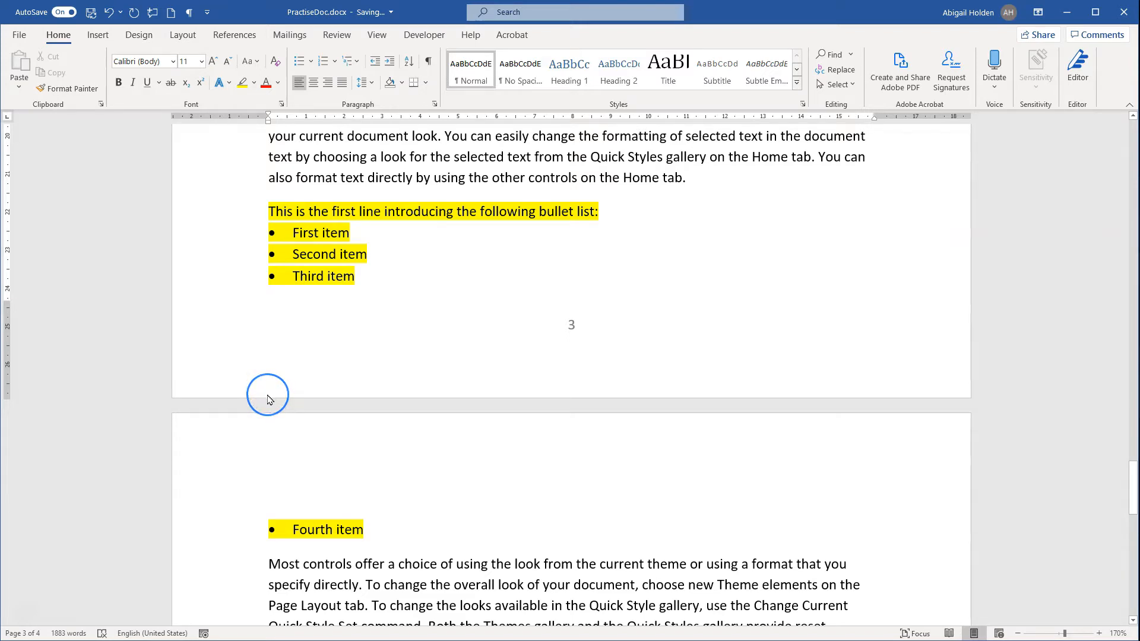
click(263, 424)
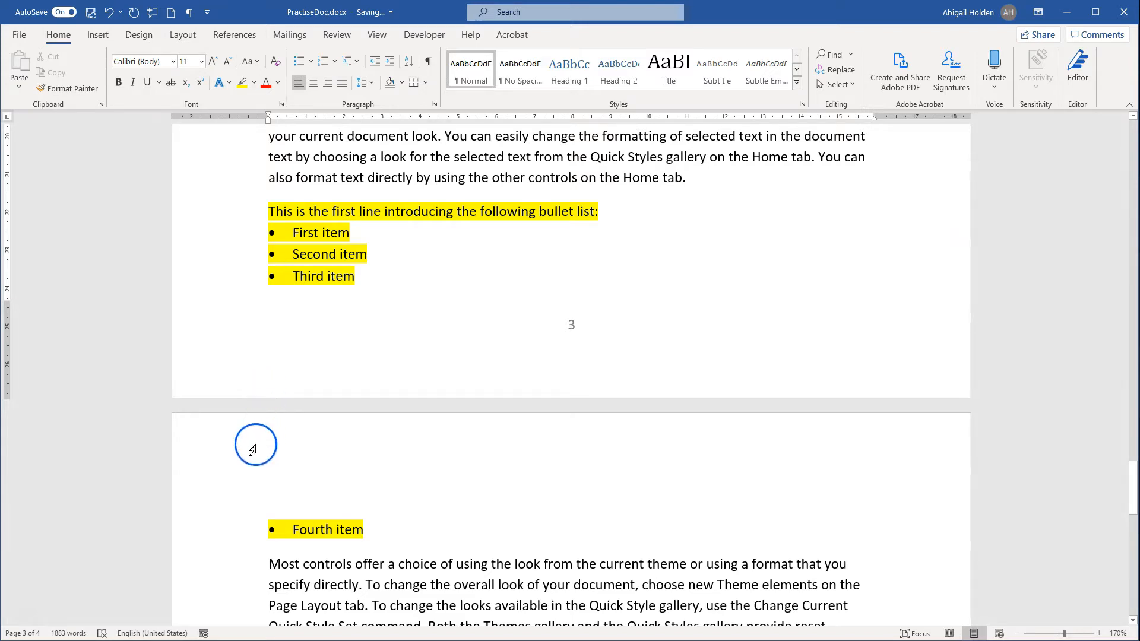
- Select the "First Heading" line together with all text that has similar formatting
scroll(303, 452, up, 15)
scroll(274, 460, up, 10)
click(284, 320)
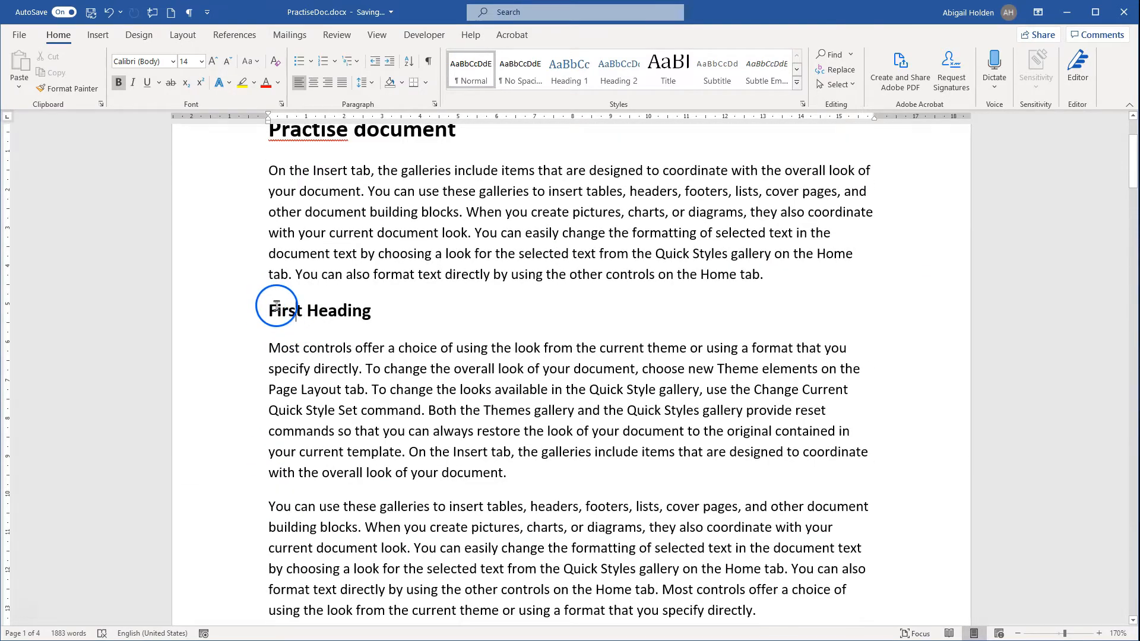
drag(277, 307, 411, 305)
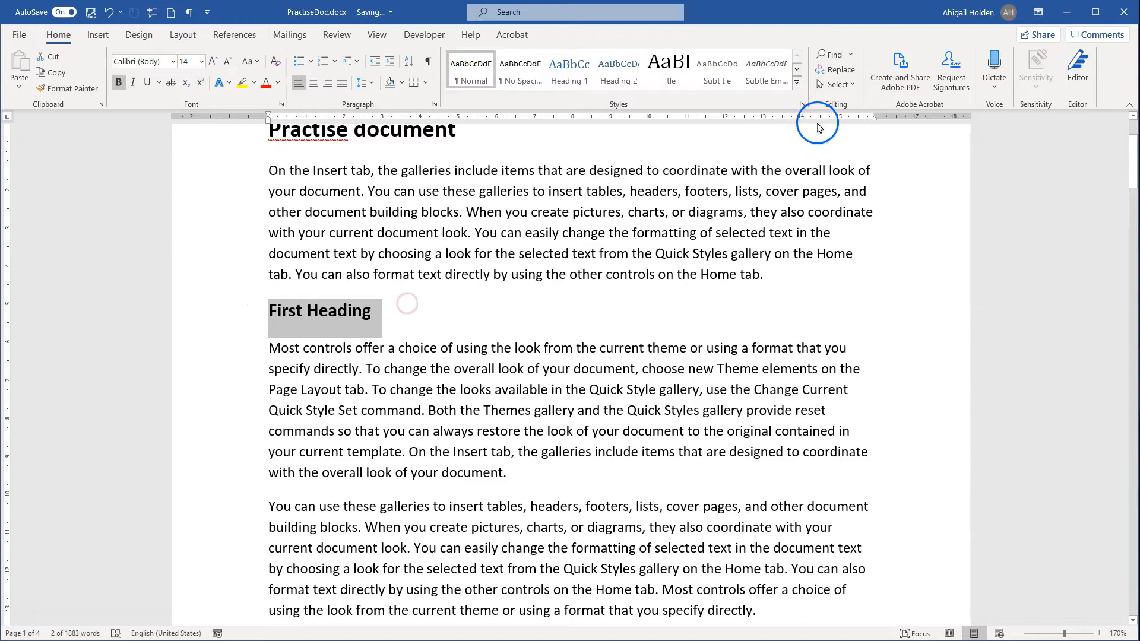
click(837, 85)
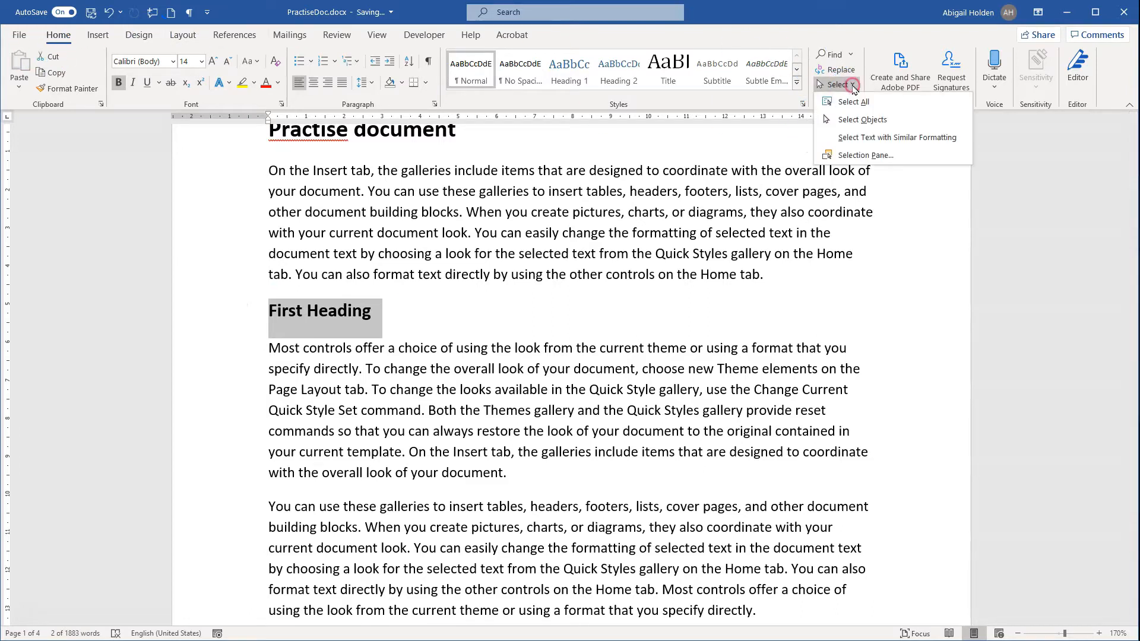
click(852, 146)
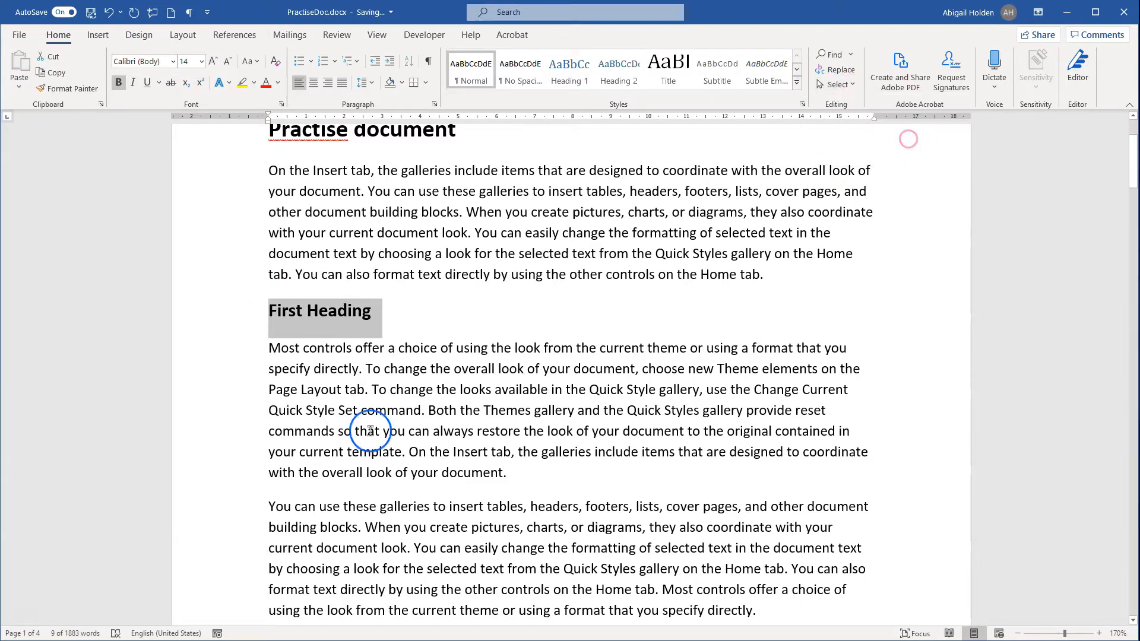
scroll(321, 474, down, 10)
scroll(334, 455, down, 15)
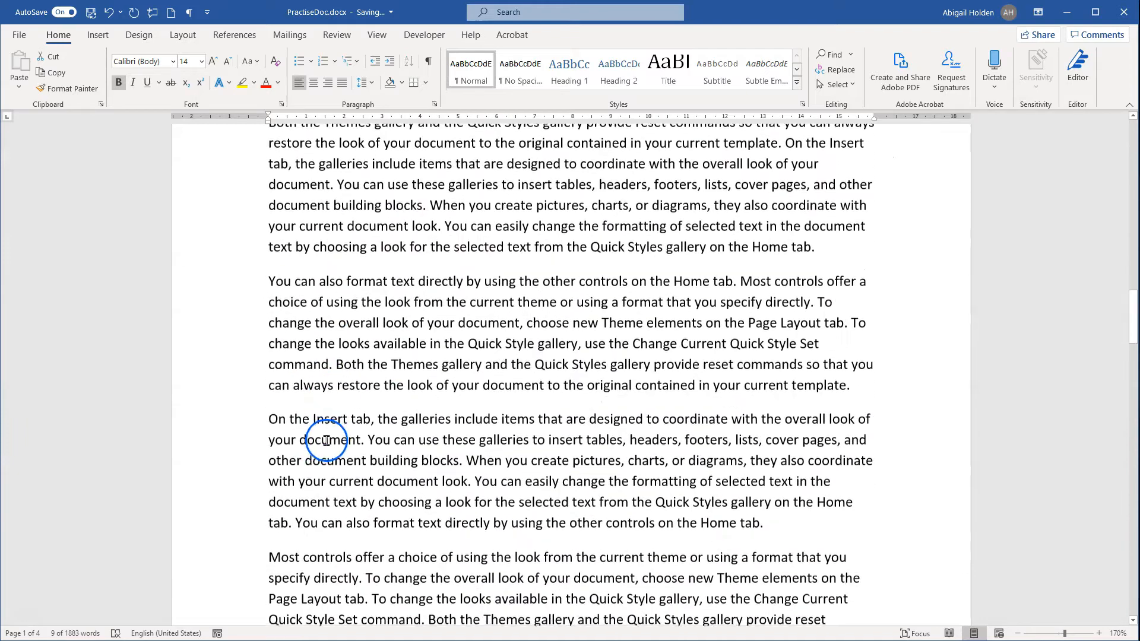
scroll(299, 415, up, 8)
scroll(288, 415, down, 3)
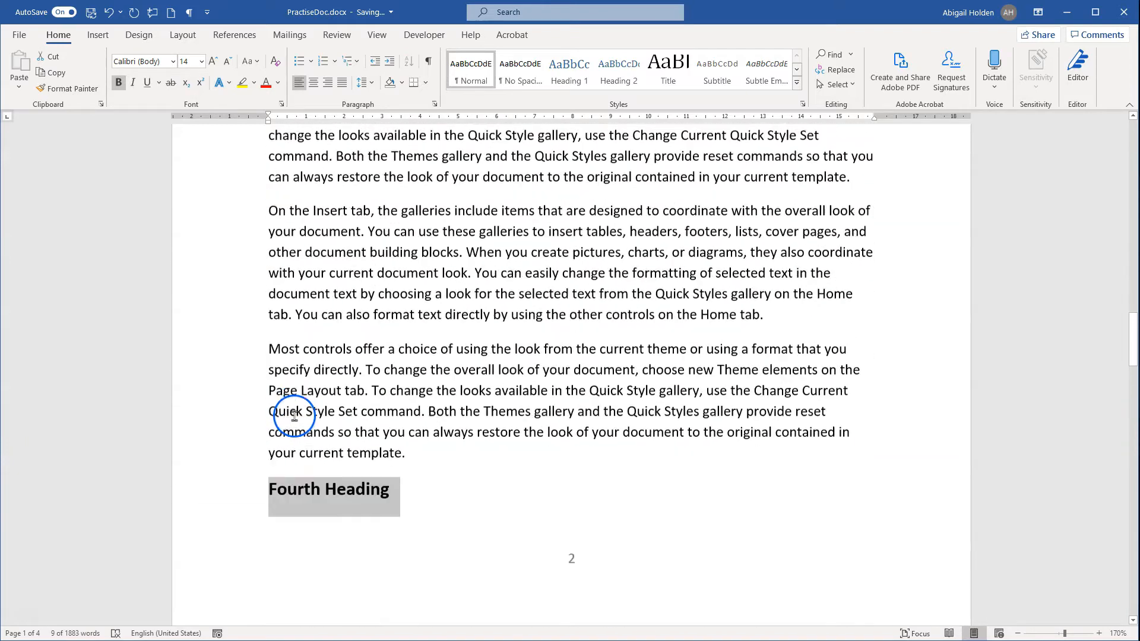
- Turn on Keep with next for all the selected headings, then deselect them and return to the start of the document
click(435, 104)
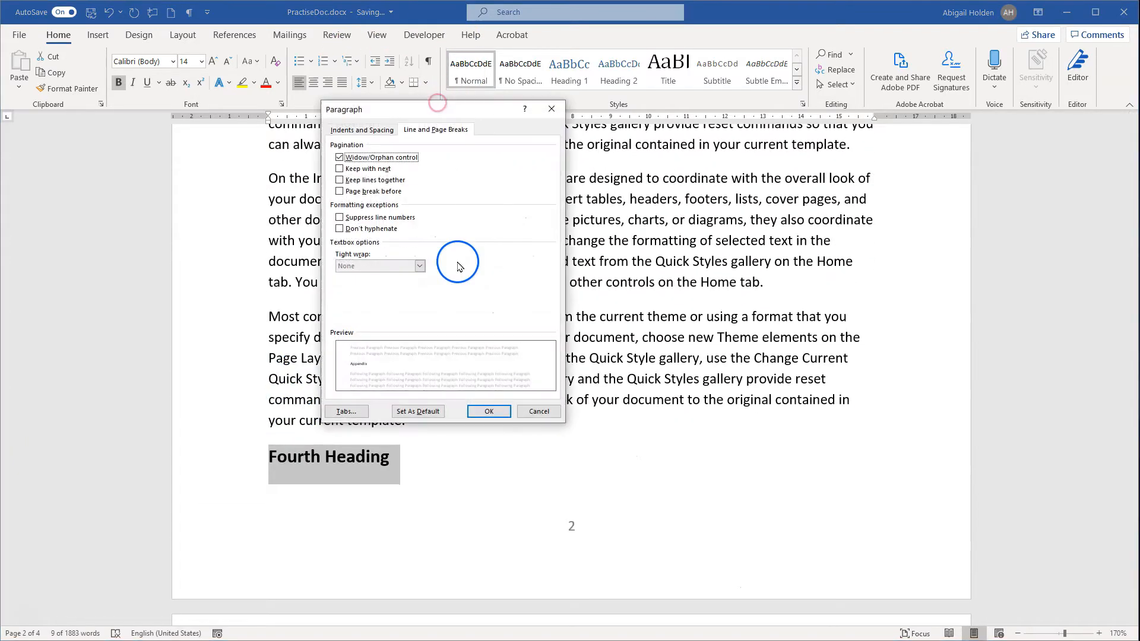
click(345, 168)
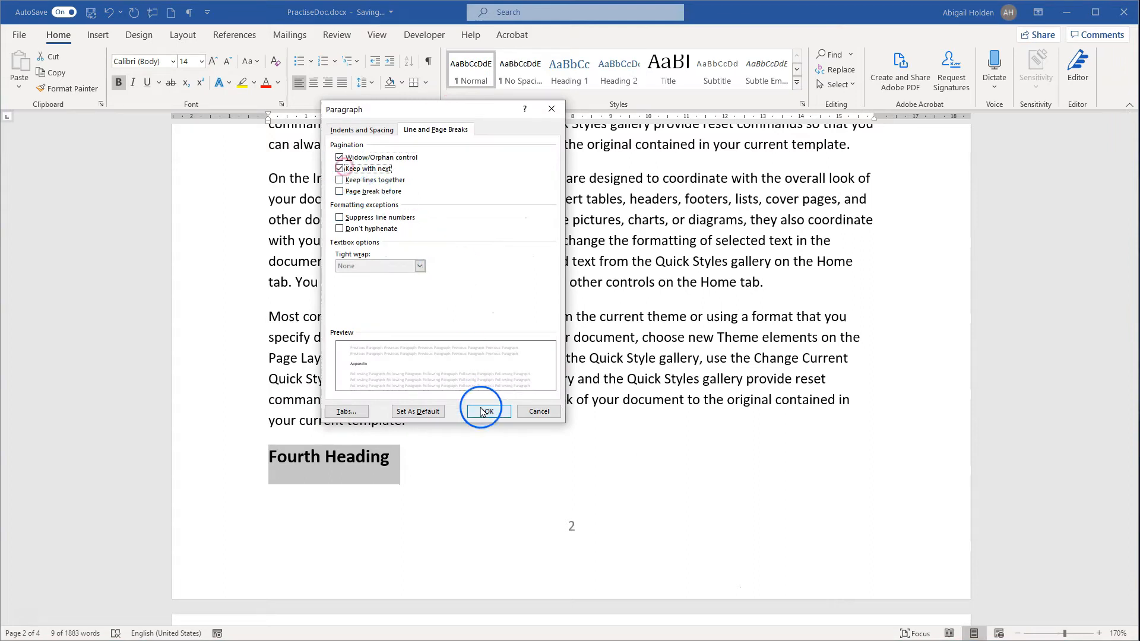
click(488, 411)
scroll(436, 429, down, 3)
click(436, 428)
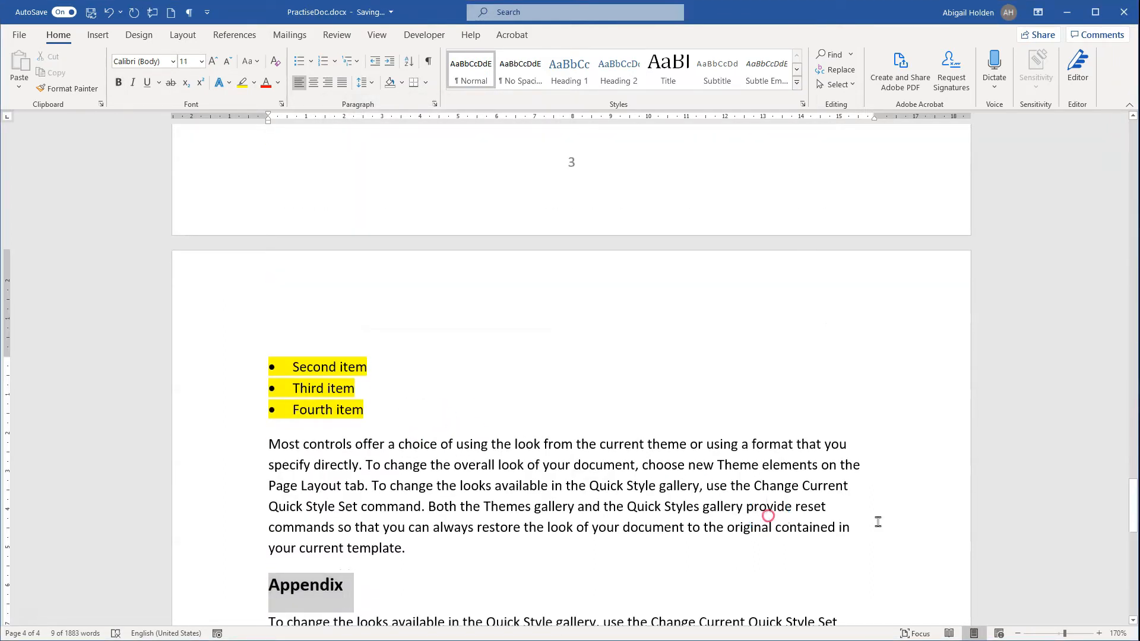
drag(1135, 518, 1132, 198)
scroll(813, 377, up, 5)
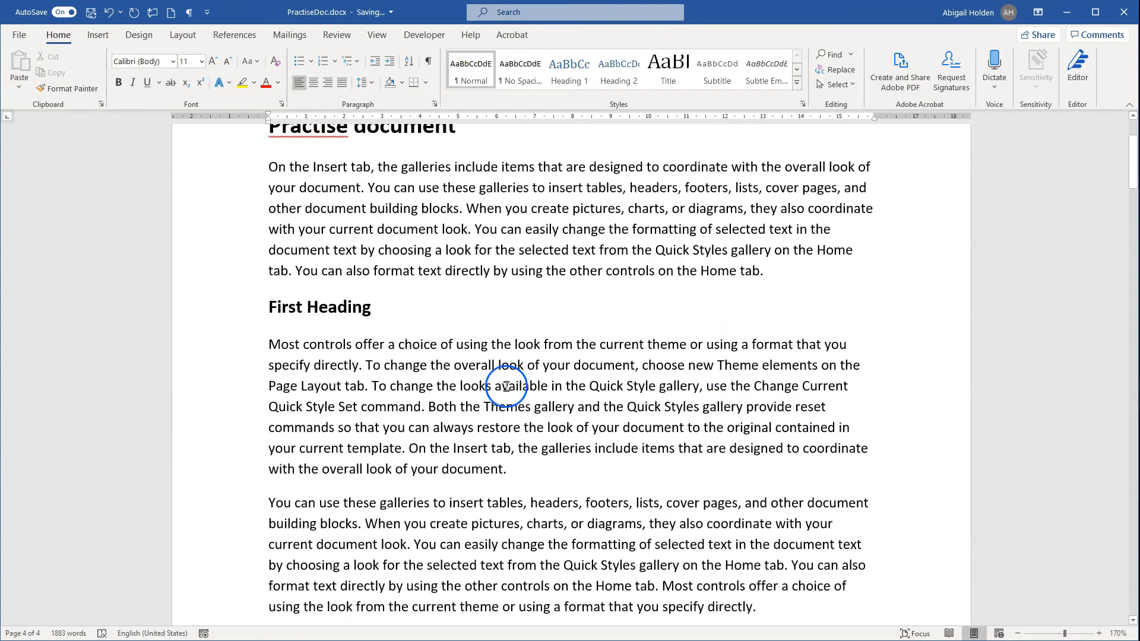
- Check the page breaks at the Third Heading, Fourth Heading and highlighted bullet list, briefly showing formatting marks around the Third Heading
scroll(307, 350, down, 15)
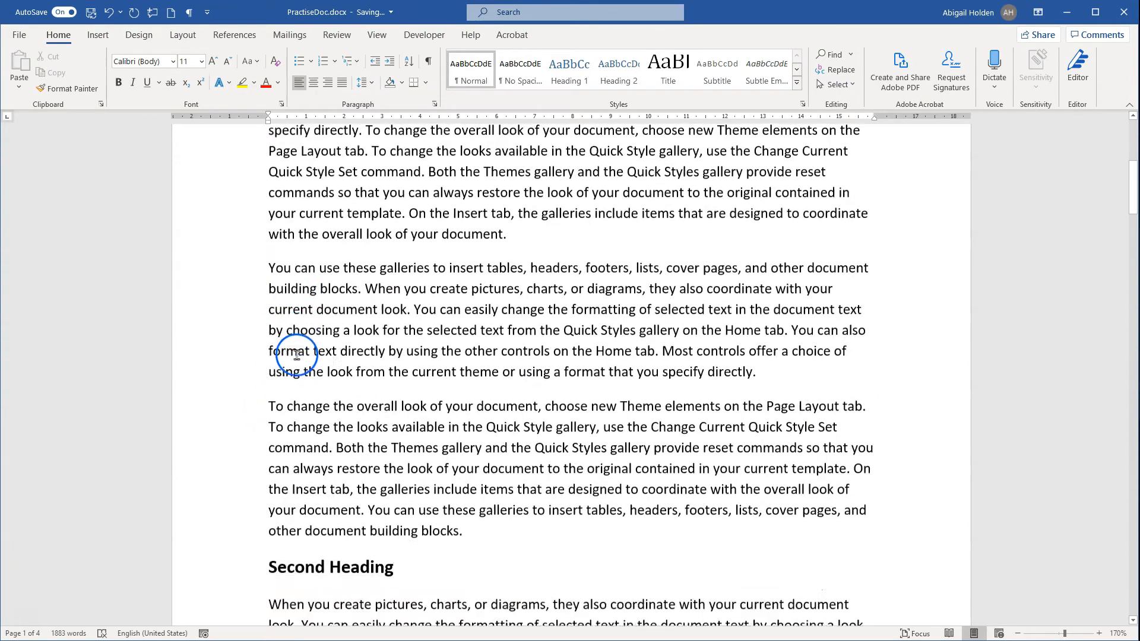
click(313, 260)
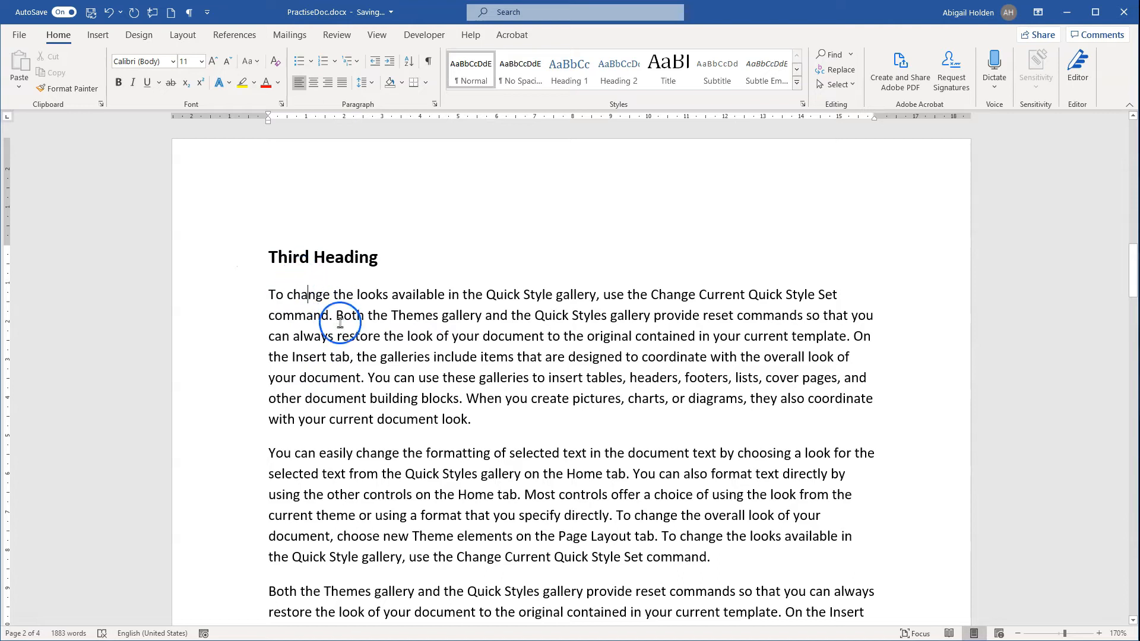
scroll(483, 270, up, 3)
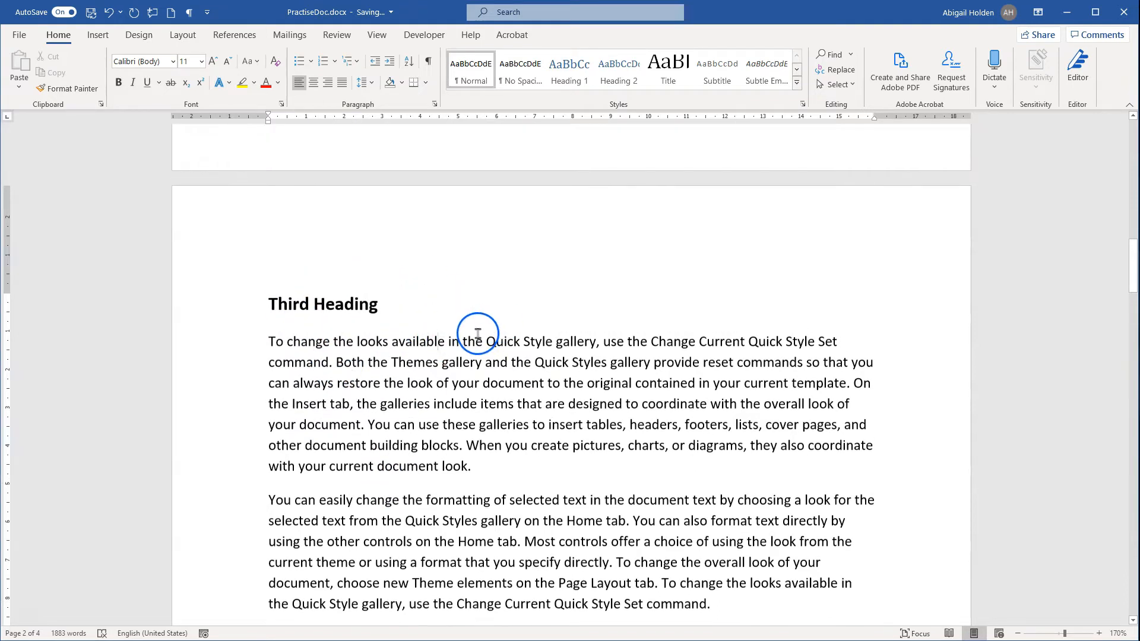
click(428, 61)
scroll(394, 285, up, 3)
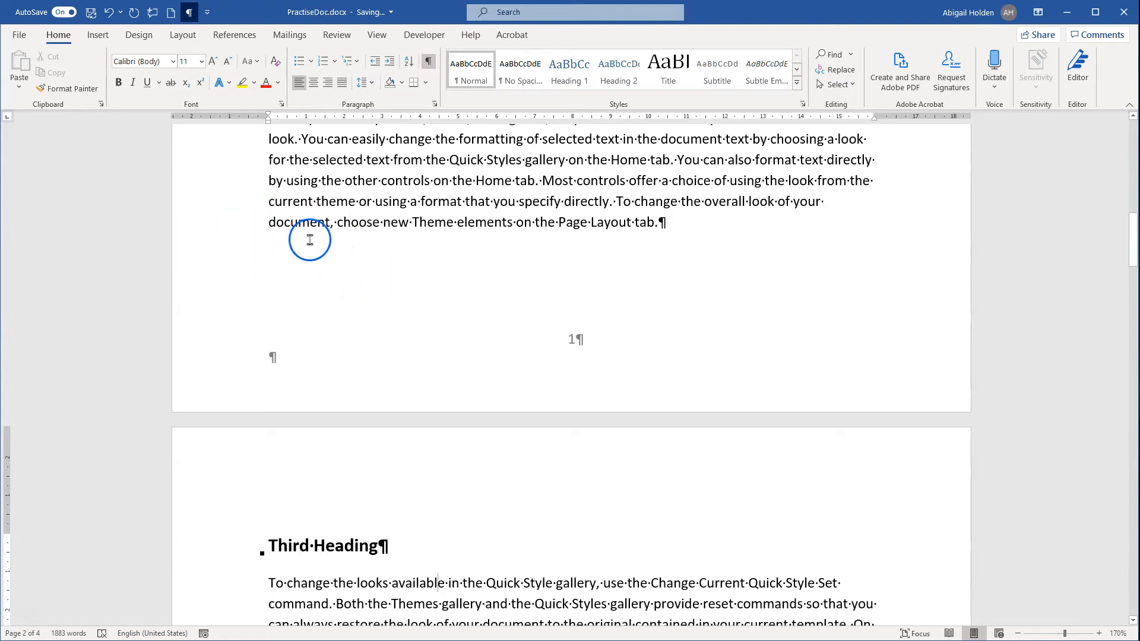
click(428, 61)
scroll(356, 291, down, 18)
scroll(383, 348, down, 10)
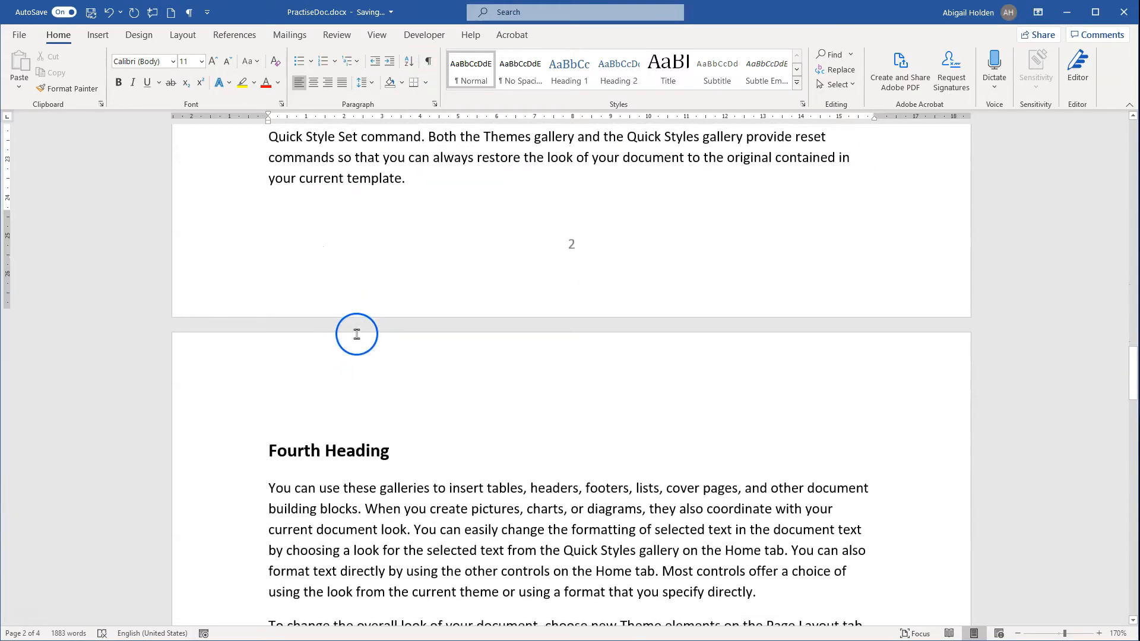
click(357, 294)
scroll(414, 419, down, 20)
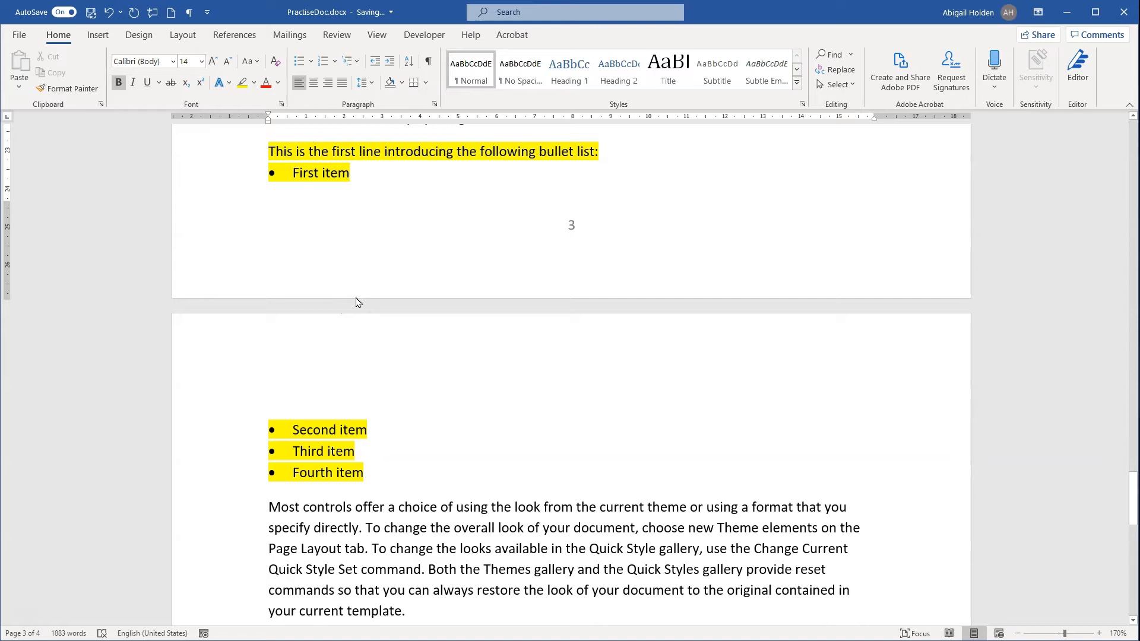
- Turn on Keep lines together and Keep with next for the highlighted introductory line and its four bullet items
scroll(358, 303, up, 1)
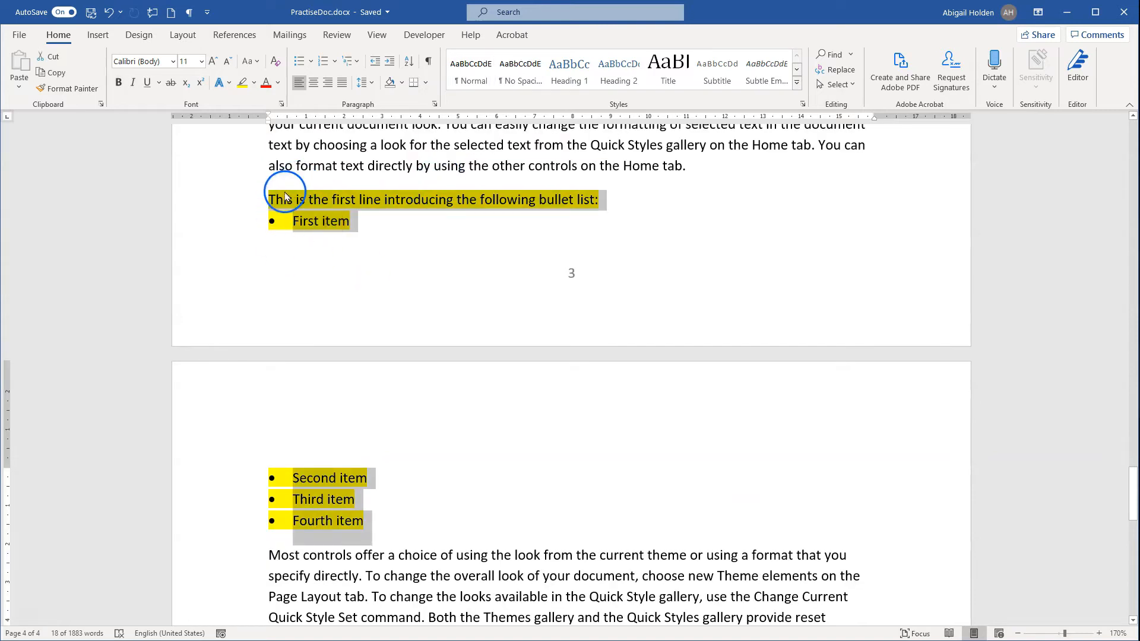
click(285, 175)
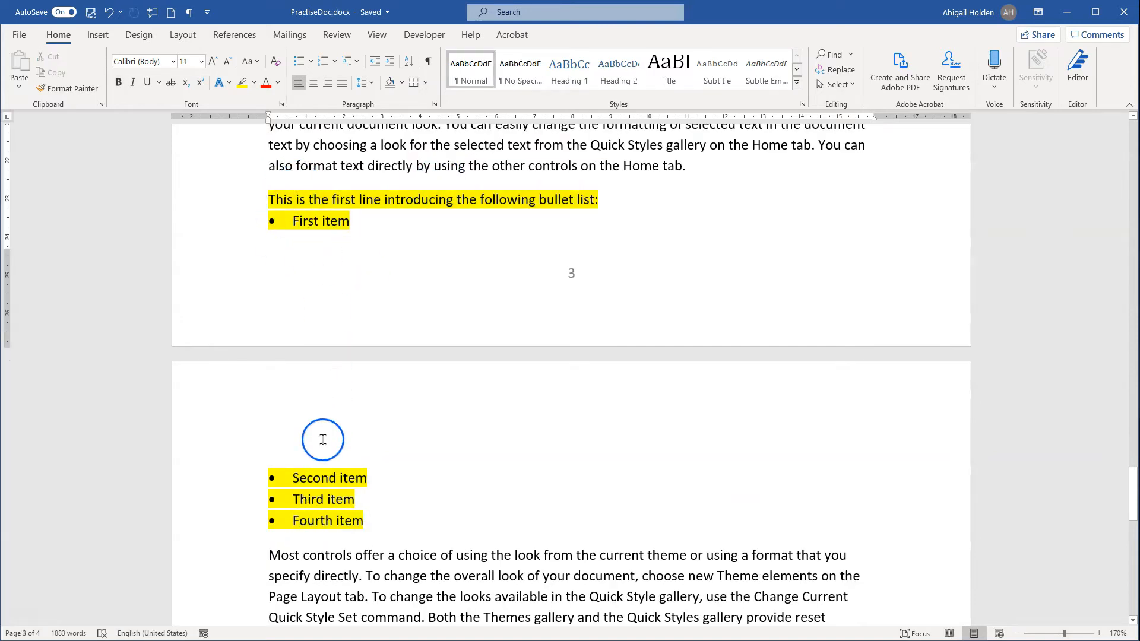
drag(363, 522, 250, 277)
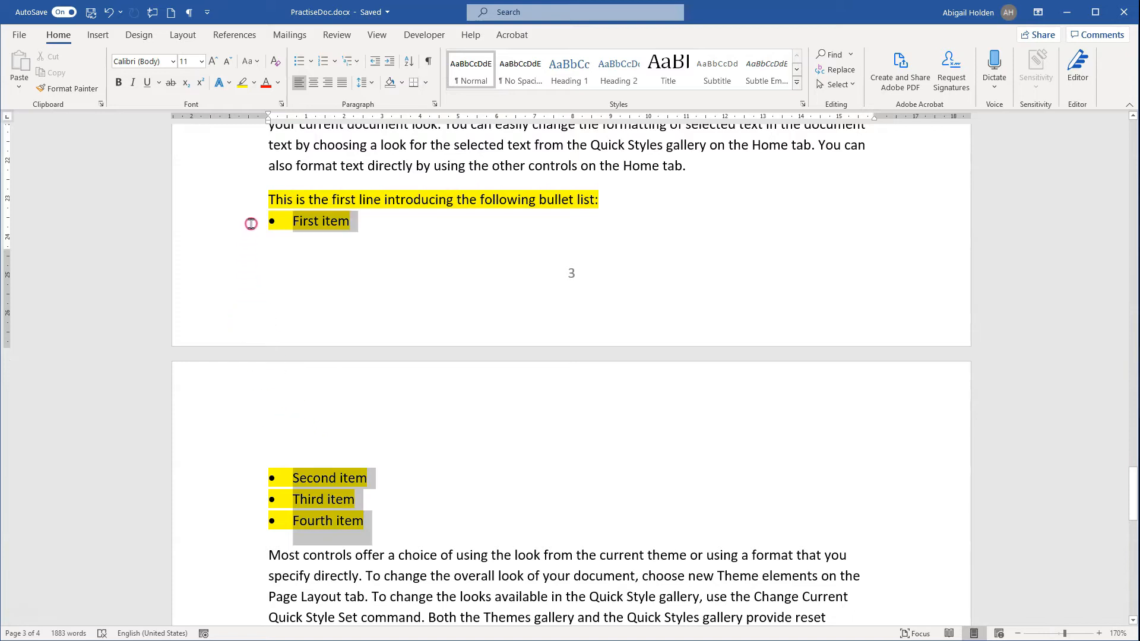
drag(251, 223, 252, 208)
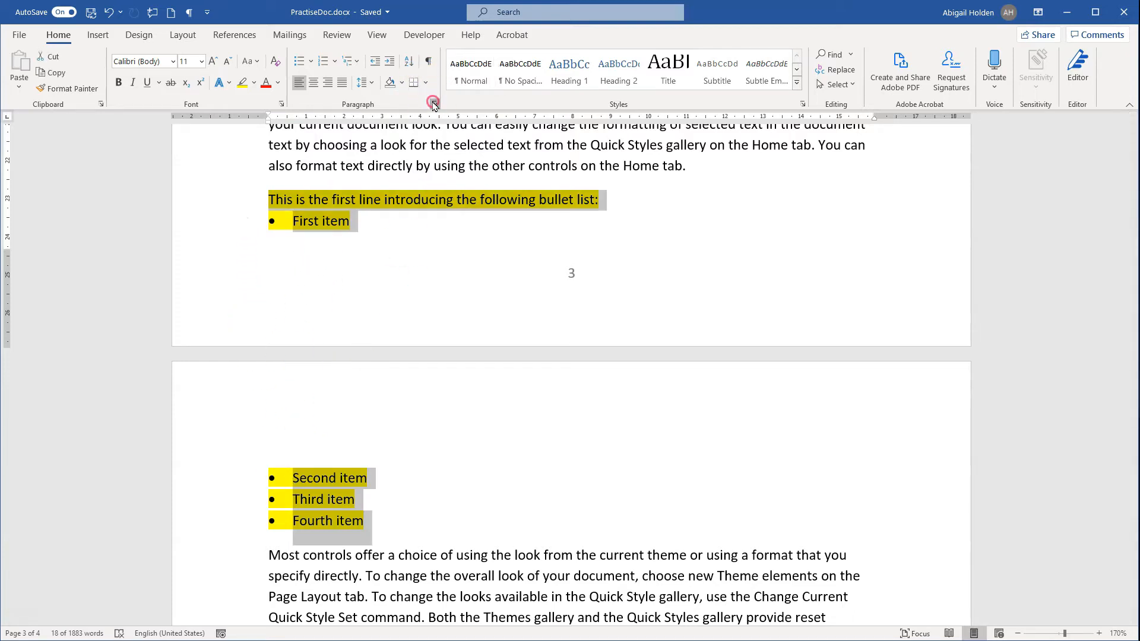
click(435, 106)
click(435, 129)
click(364, 181)
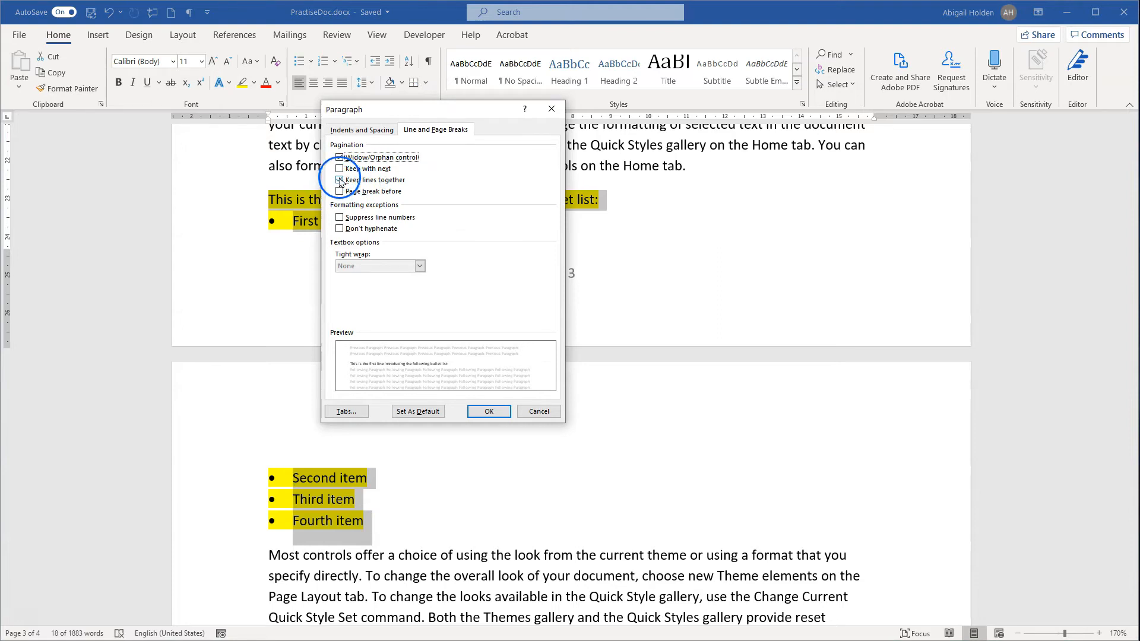
drag(369, 115, 668, 118)
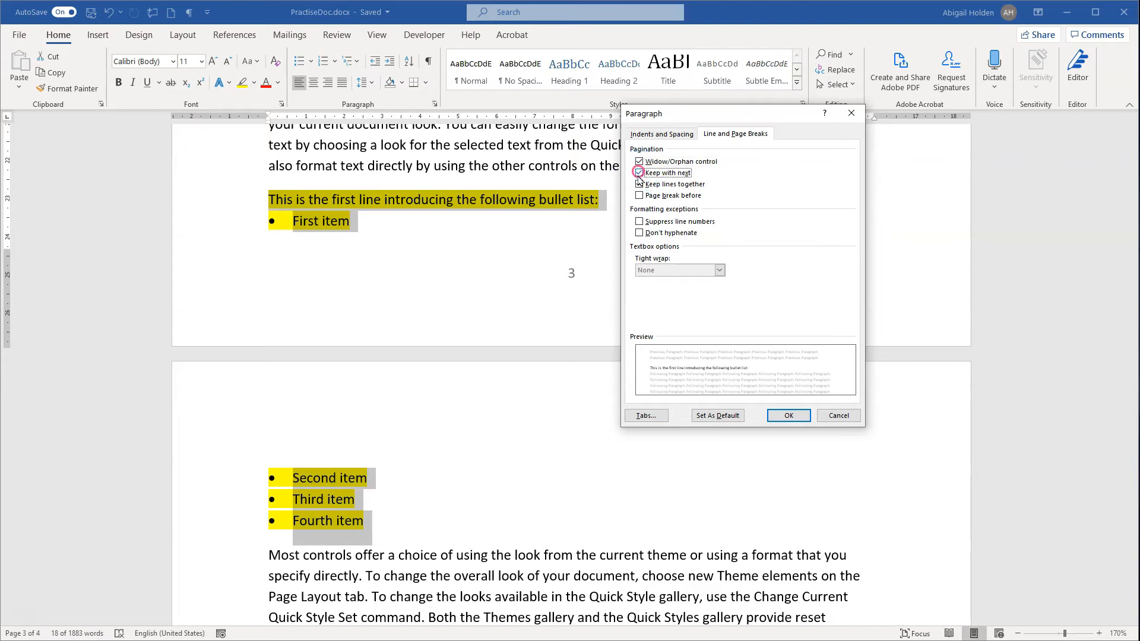
click(771, 416)
scroll(303, 468, down, 2)
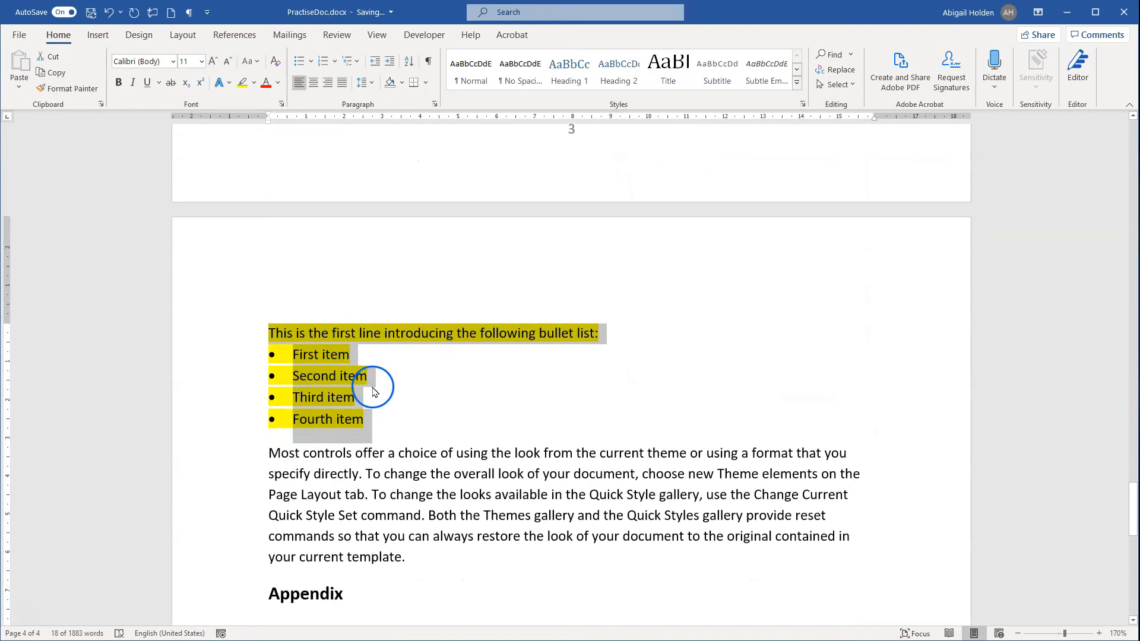
scroll(304, 312, down, 3)
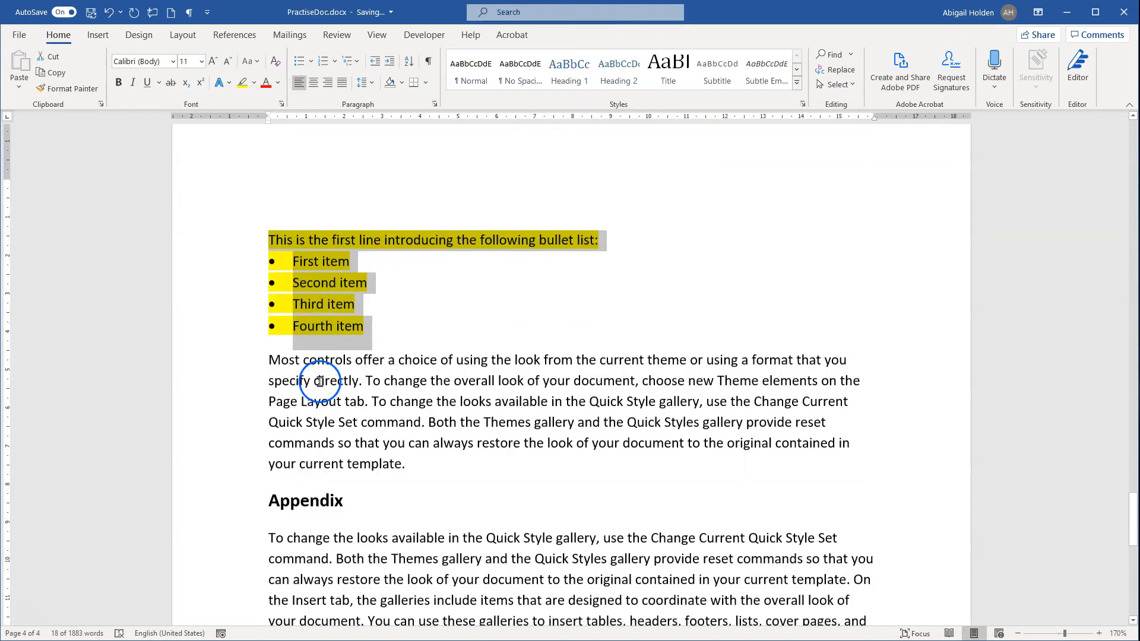
- Turn on Page break before for the "Appendix" heading
click(267, 455)
scroll(306, 397, down, 3)
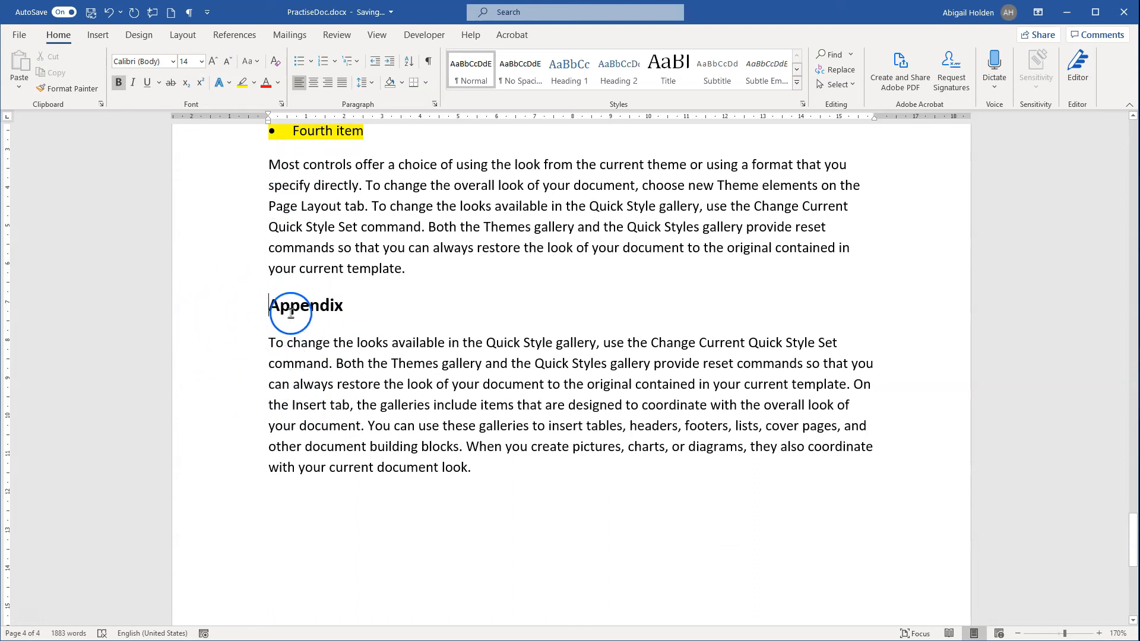
drag(270, 316, 350, 318)
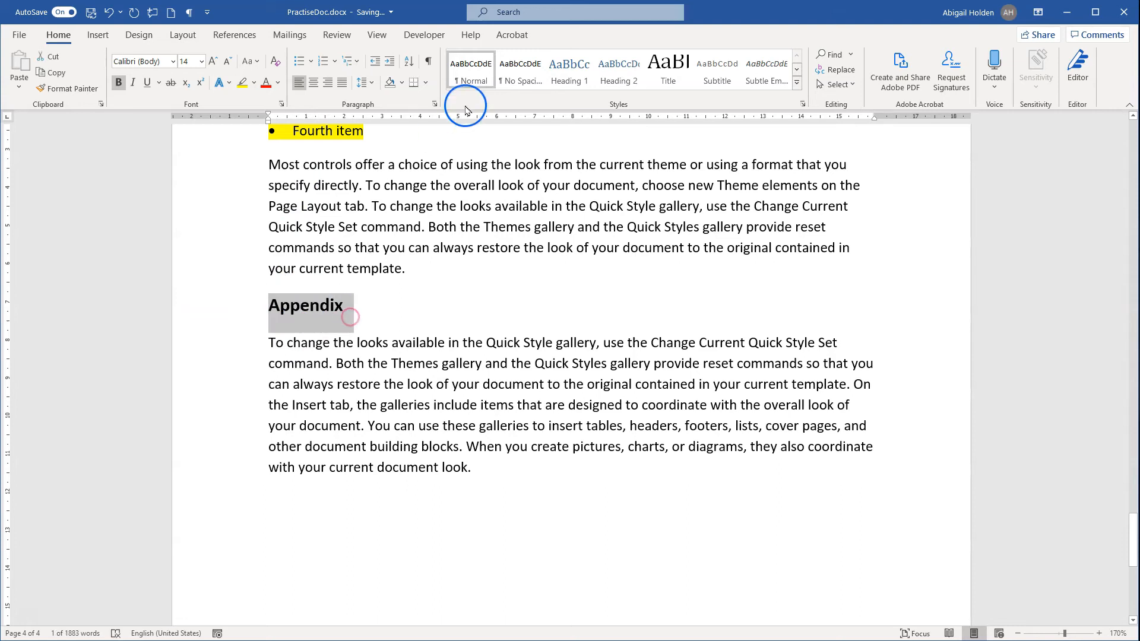
click(435, 105)
click(639, 196)
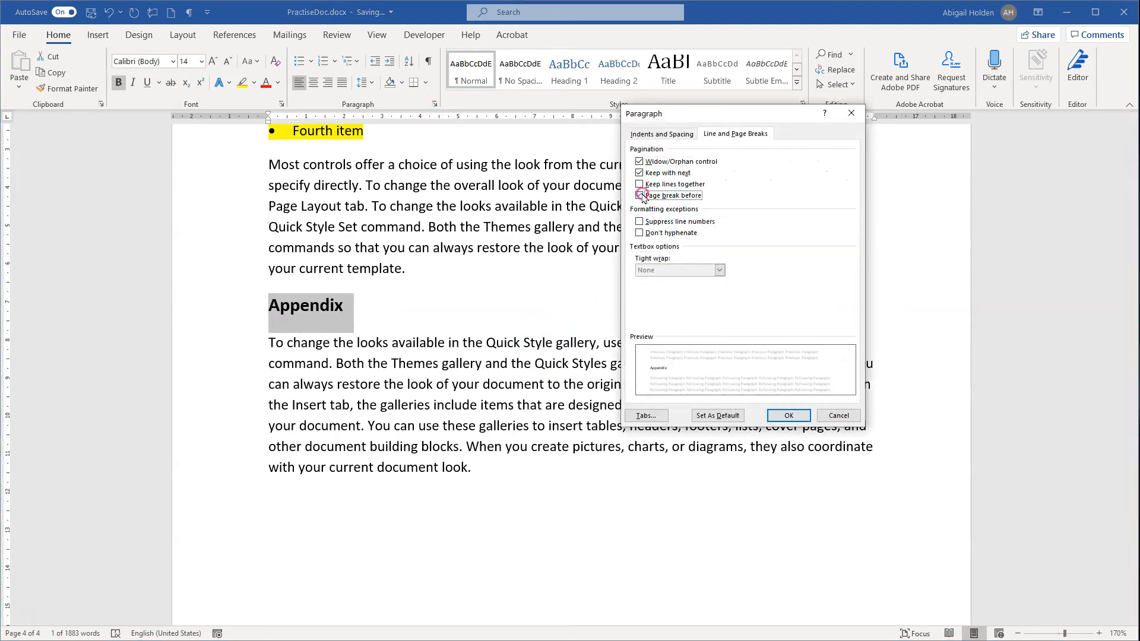
click(789, 416)
- Inspect the page break before the Appendix with formatting marks shown, then hide the marks and deselect the heading
click(425, 70)
scroll(381, 318, up, 6)
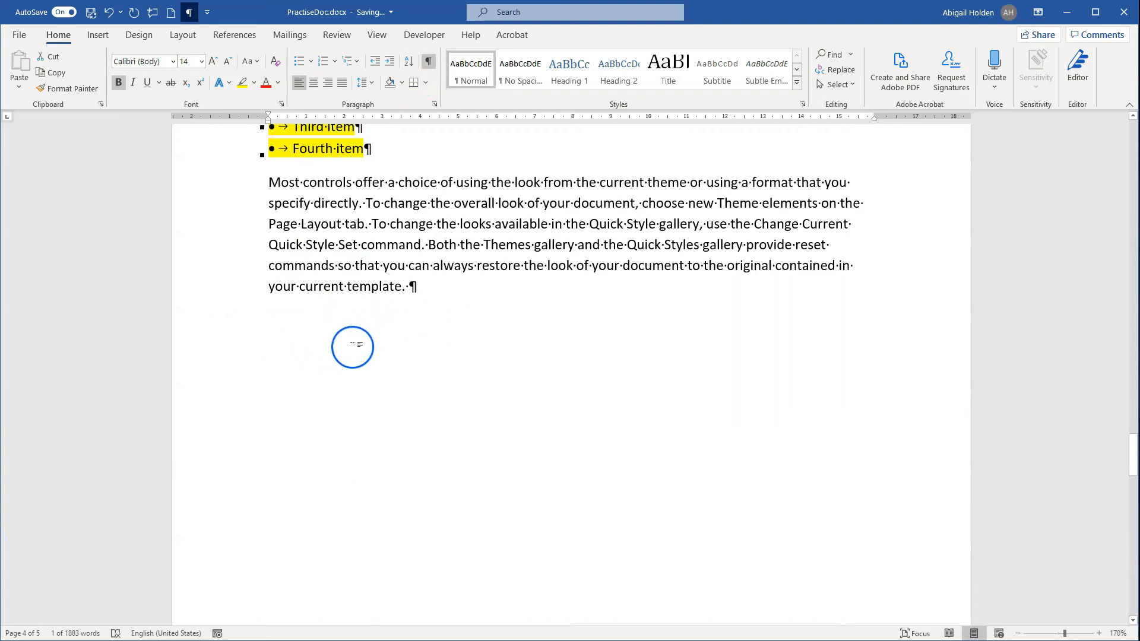
scroll(212, 336, down, 10)
click(428, 62)
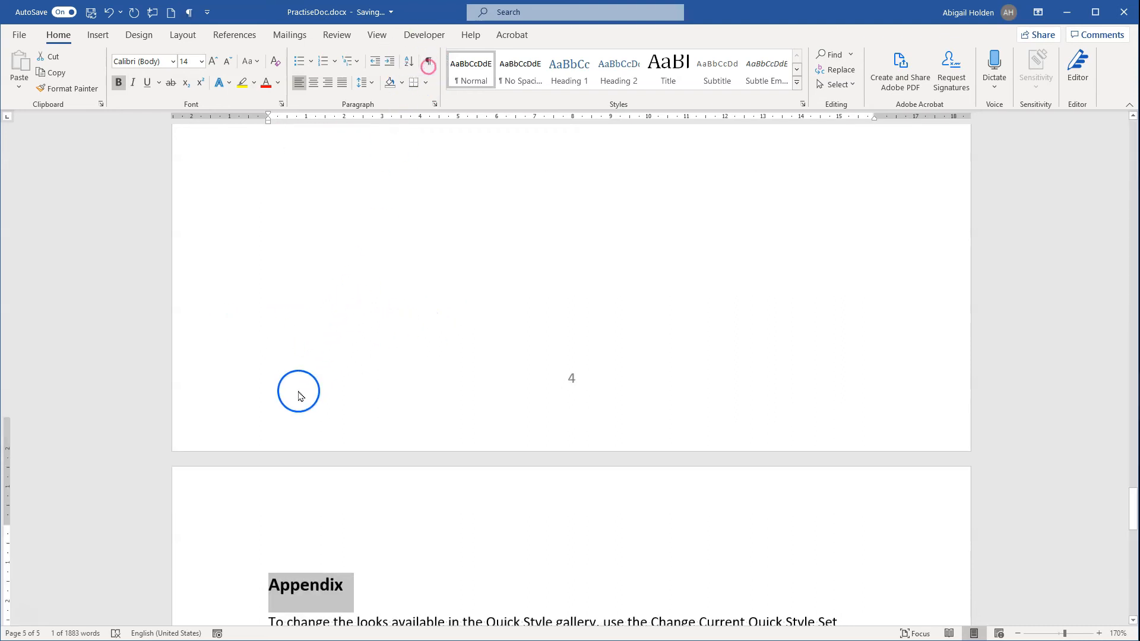
scroll(306, 369, down, 4)
click(284, 348)
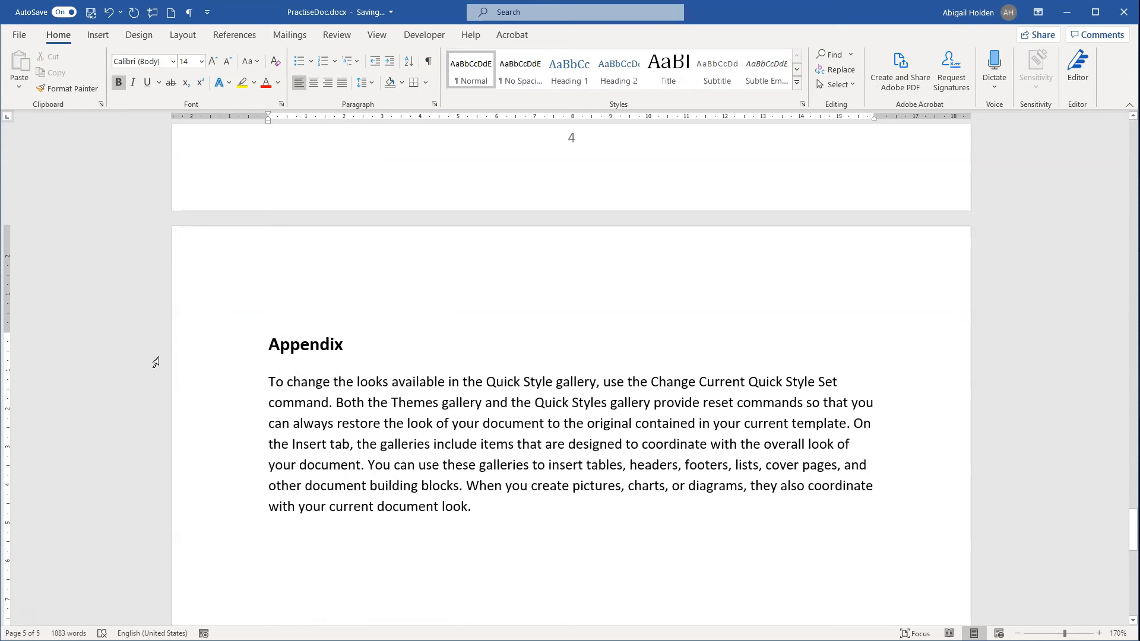
scroll(261, 409, up, 1)
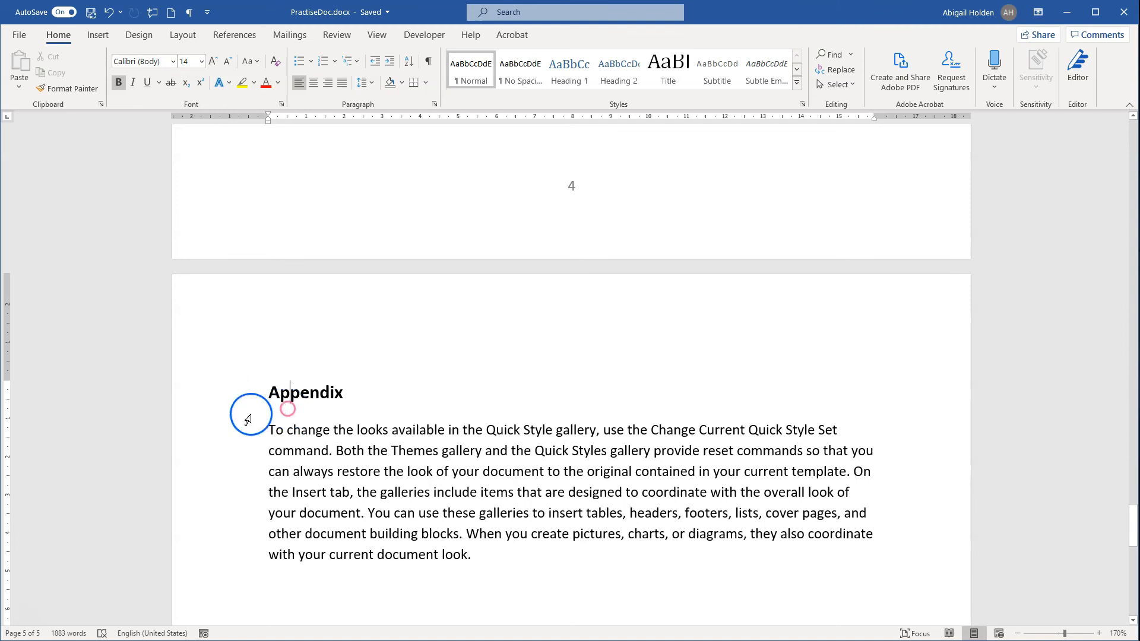
- Place the cursor before the "Appendix" heading and open its paragraph pagination settings for review
click(265, 403)
click(266, 402)
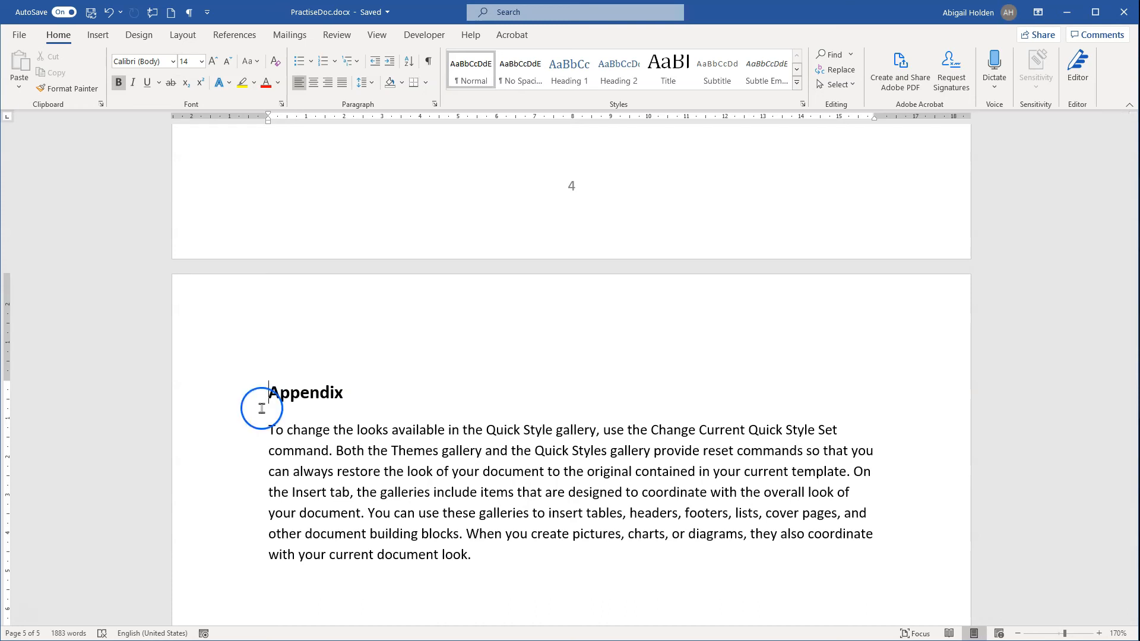
click(434, 104)
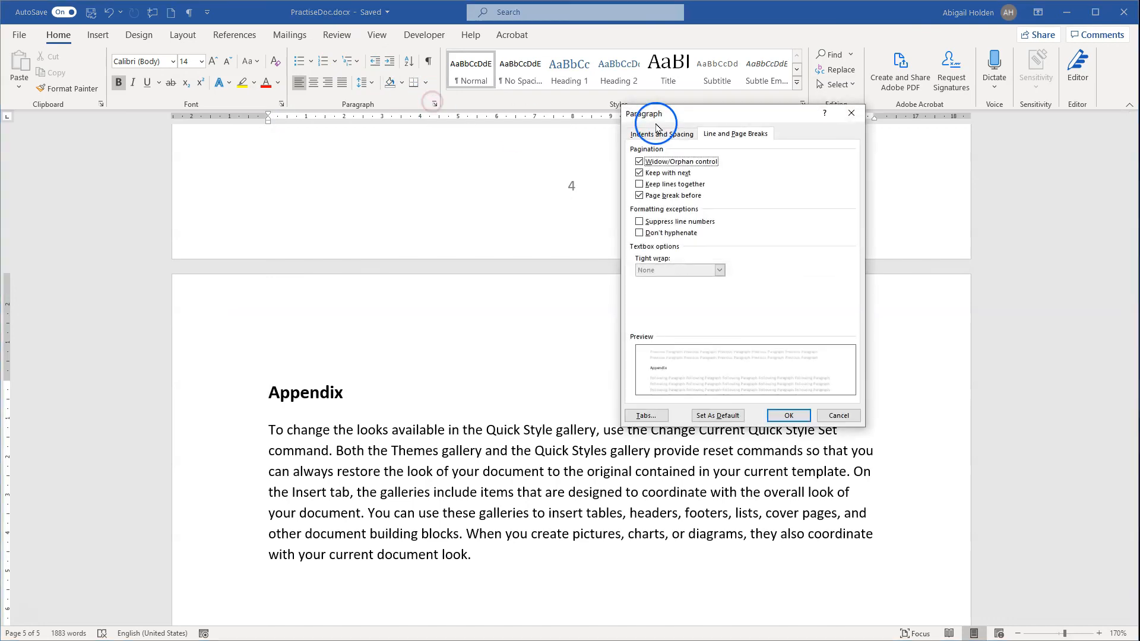
click(712, 184)
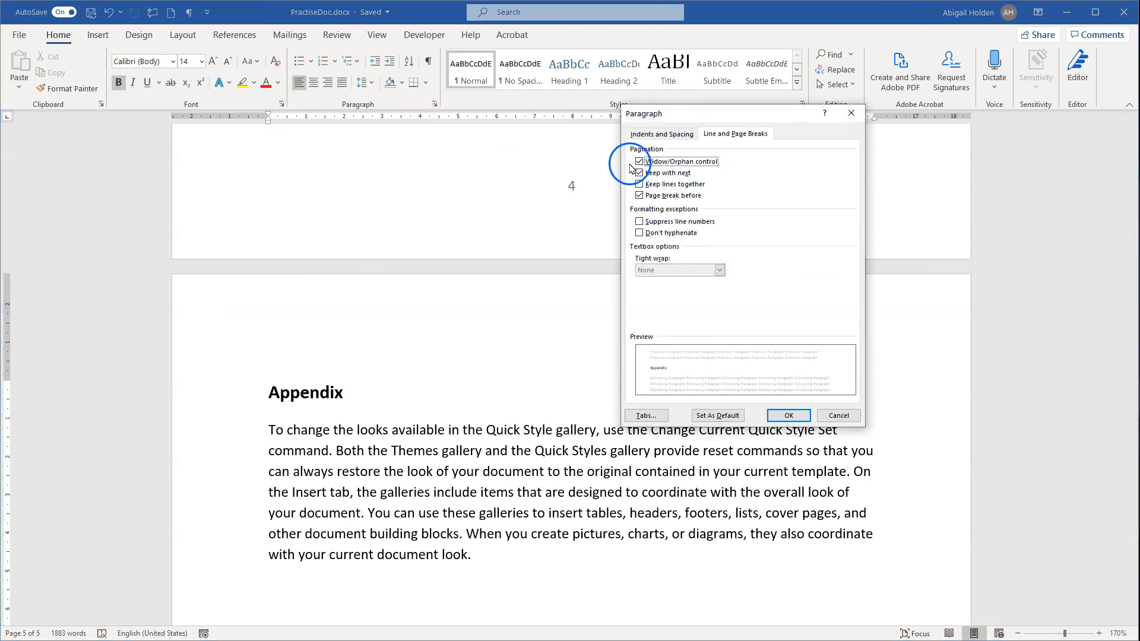